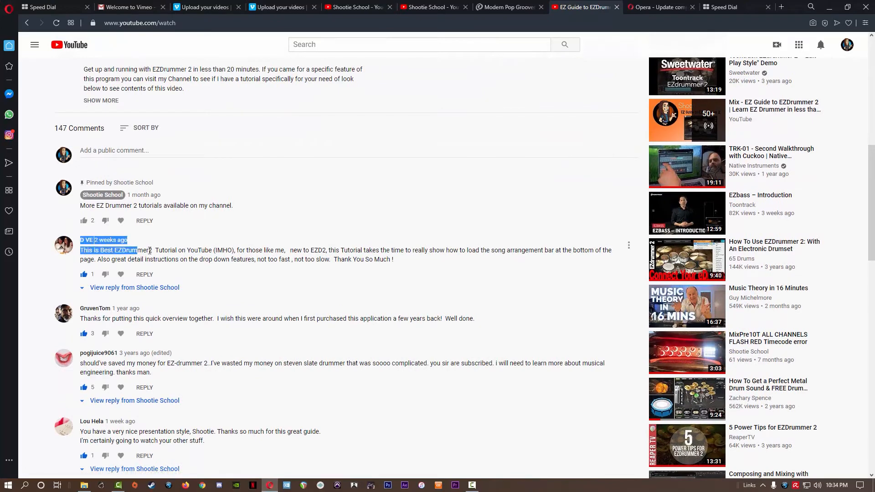
Read through the viewer comments under the EZ Drummer 2 guide video.
scroll(219, 301, down, 3)
drag(91, 182, 212, 183)
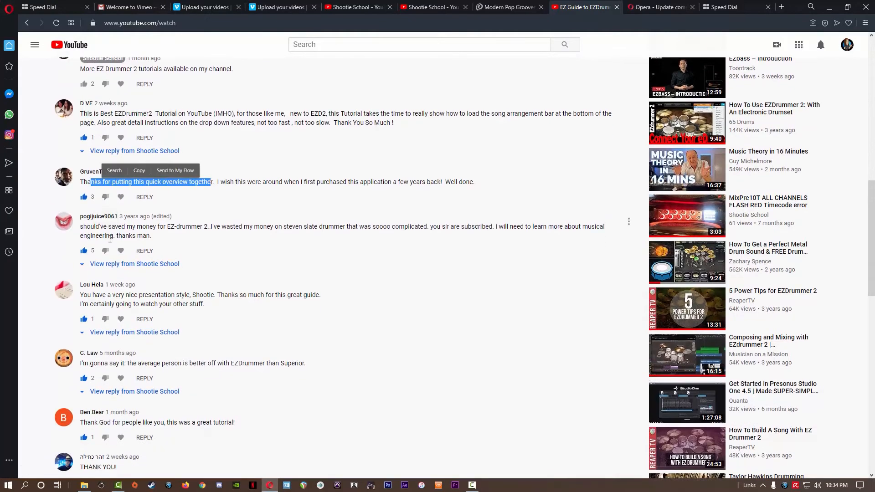
drag(99, 227, 212, 227)
drag(95, 295, 197, 296)
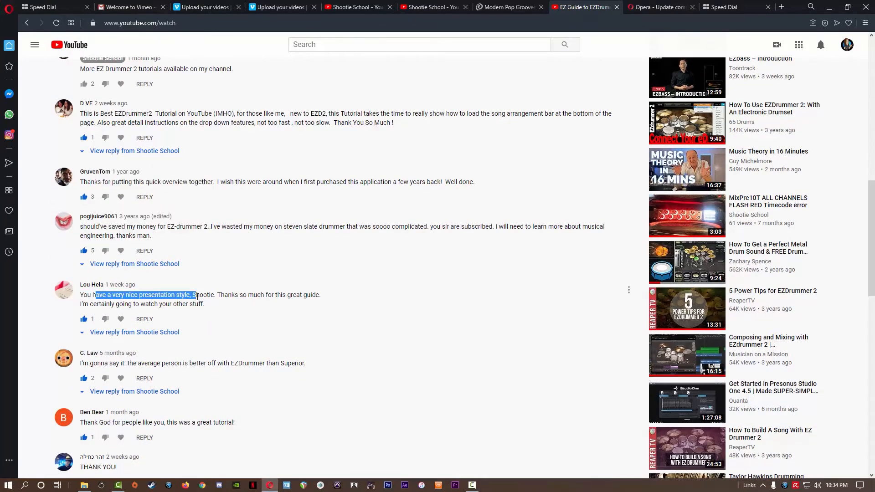
scroll(120, 254, down, 3)
drag(91, 286, 160, 286)
drag(80, 331, 147, 338)
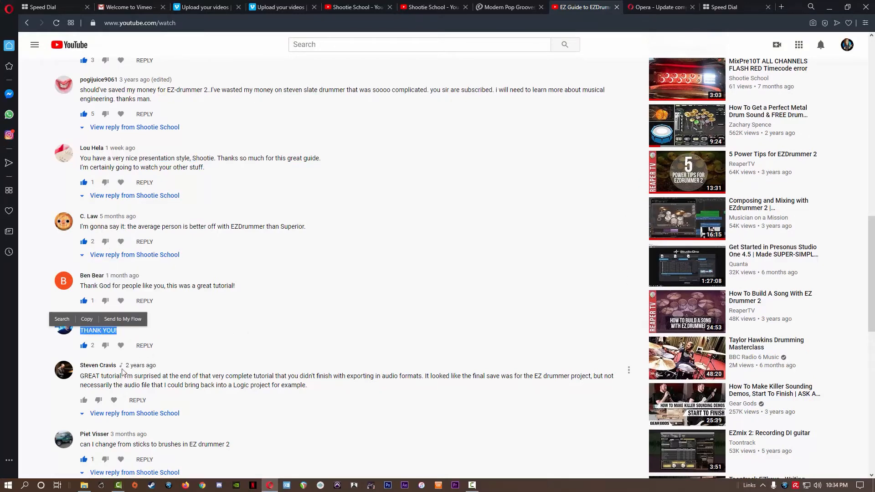
drag(80, 376, 151, 366)
scroll(133, 388, down, 3)
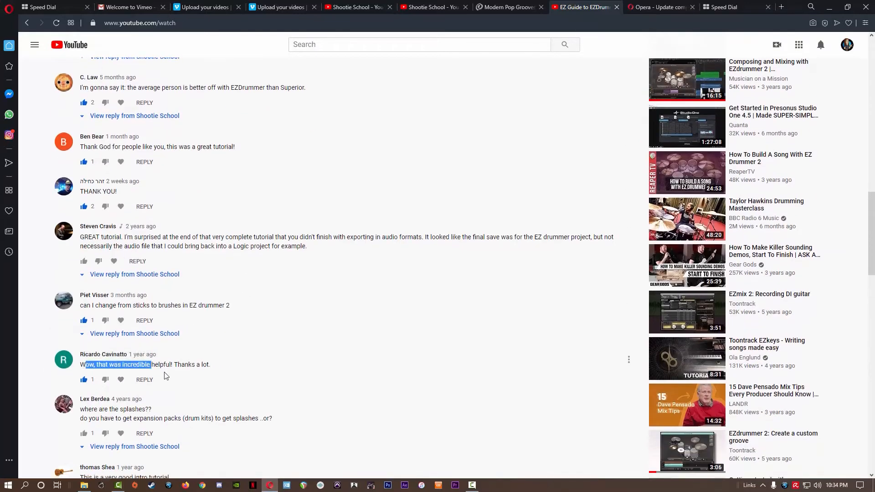
scroll(137, 365, down, 4)
drag(84, 297, 164, 297)
drag(86, 342, 155, 343)
drag(83, 387, 157, 387)
scroll(166, 389, down, 7)
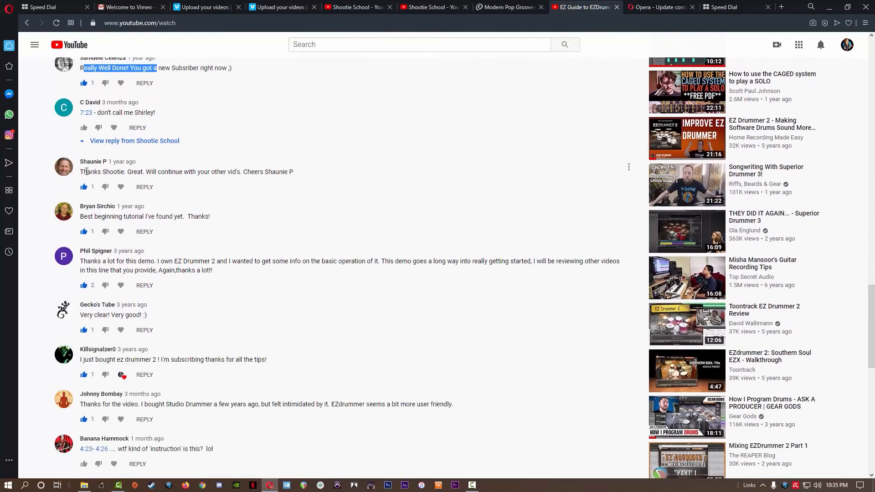
drag(87, 172, 171, 172)
drag(85, 216, 181, 218)
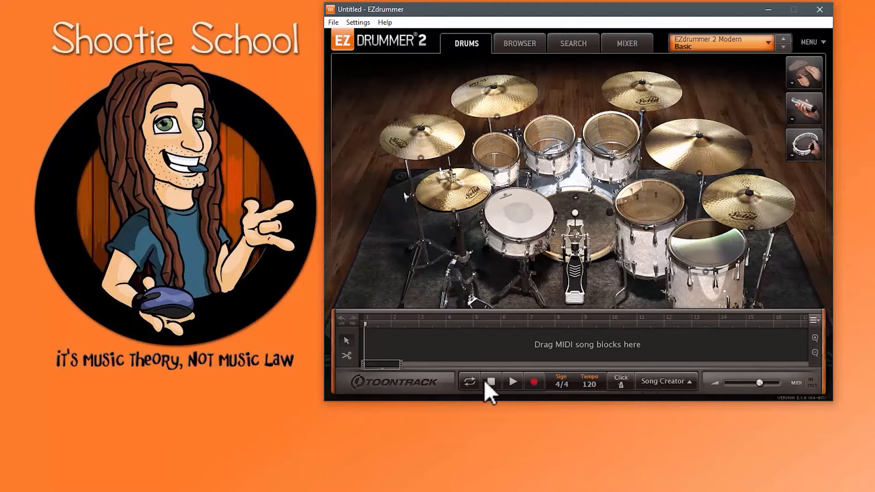
Switch to EZdrummer, then show and hide the Song Creator.
click(665, 381)
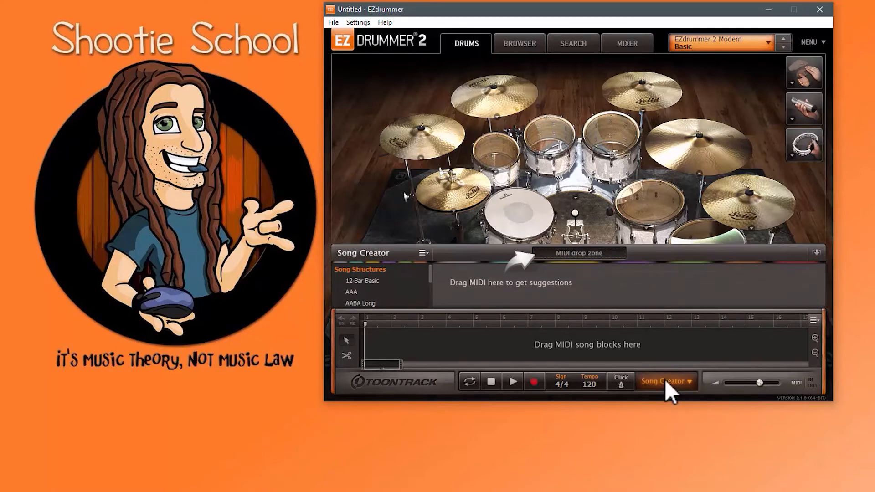
click(665, 382)
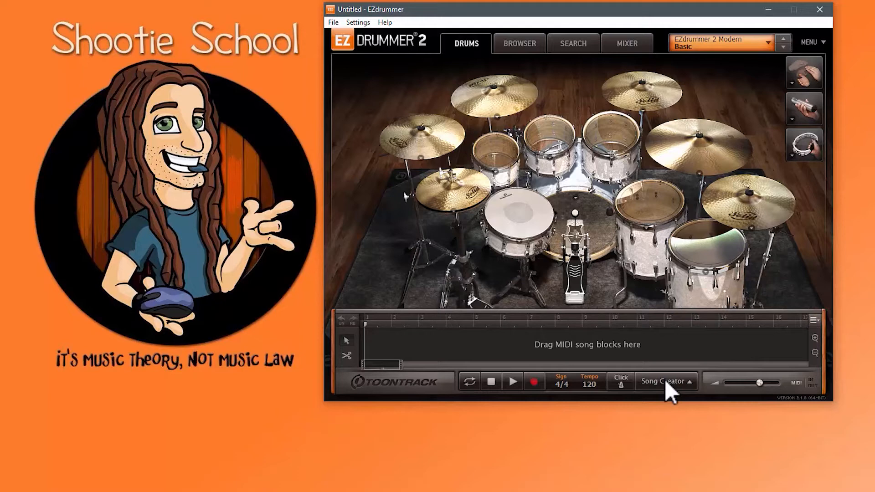
Browse the EZdrummer 2 Modern/Vintage ballads to Straight 4/4, Slow Rock 75 BPM, Verse, and show Variation 02's options.
click(520, 44)
click(378, 85)
click(455, 95)
click(543, 96)
right_click(641, 85)
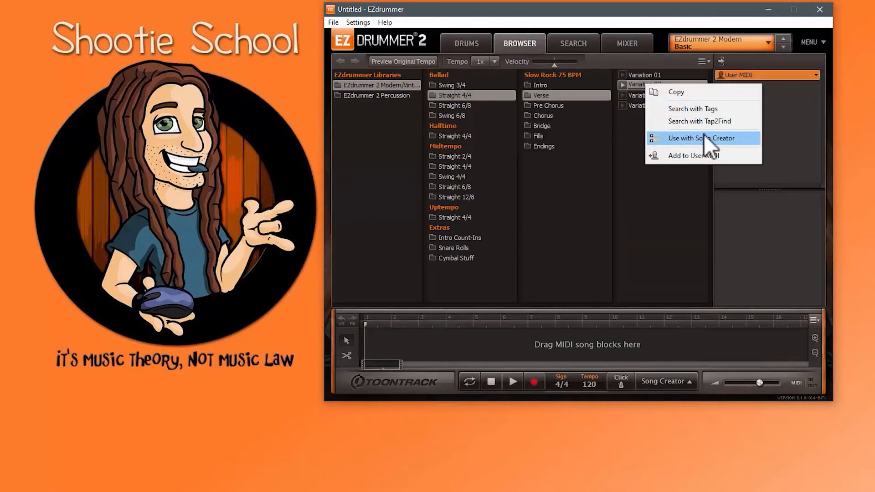
Search the library for grooves similar to Messy Rock 107 BPM Verse 05 and show the options of that reference groove.
click(572, 44)
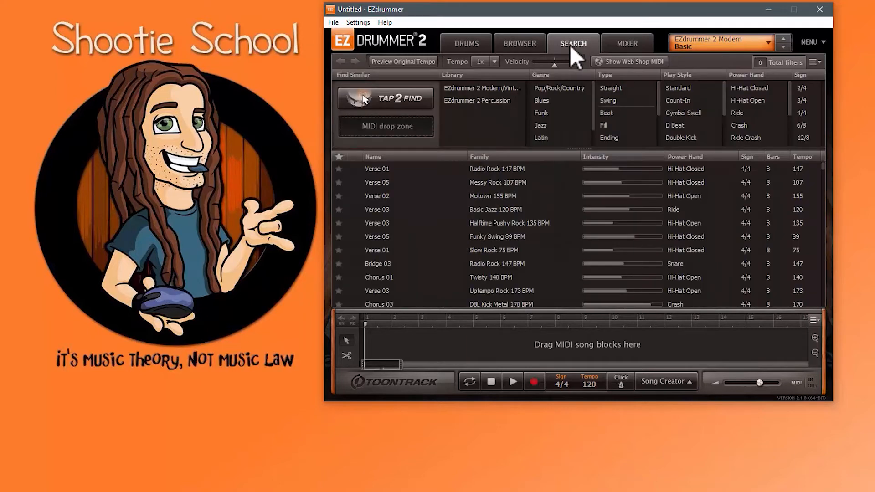
right_click(496, 182)
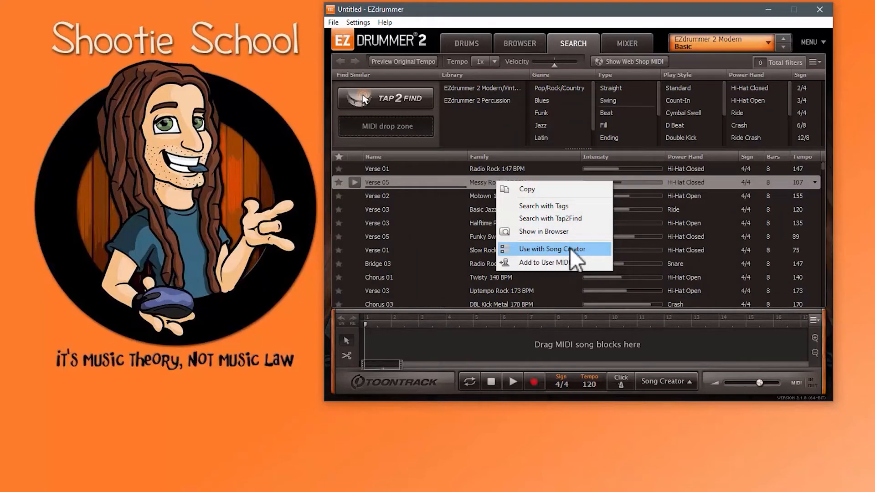
click(428, 182)
drag(428, 182, 393, 127)
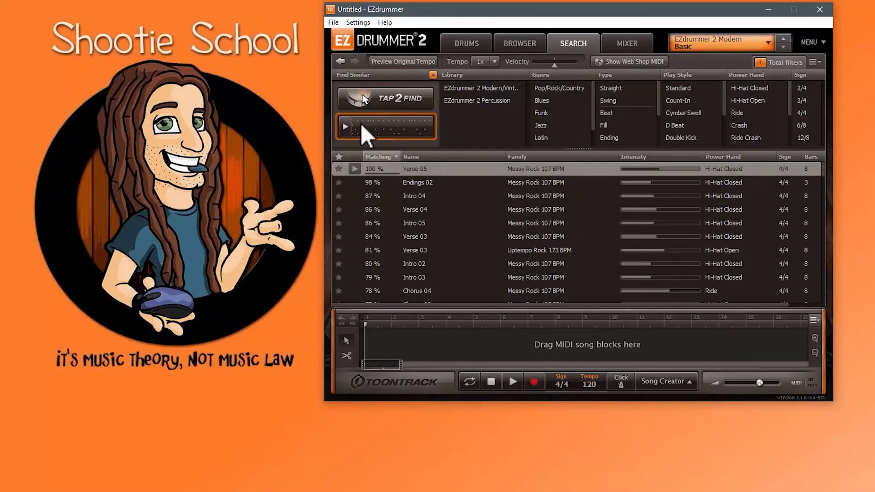
right_click(394, 125)
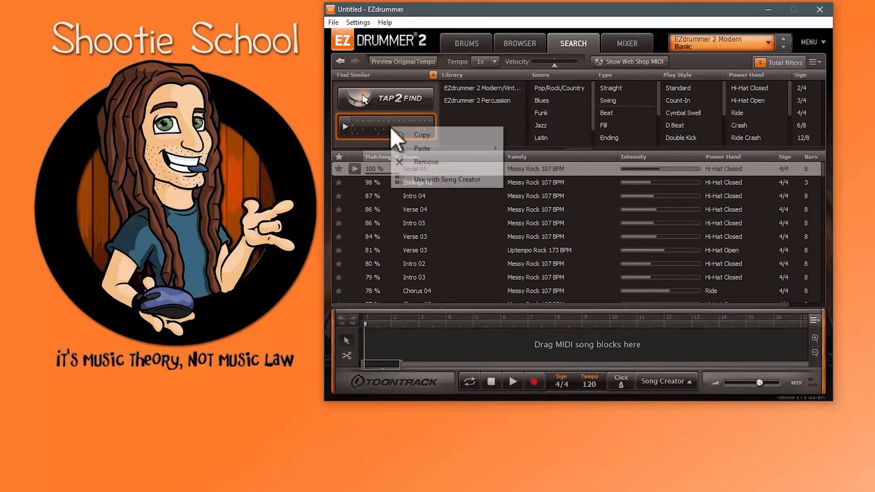
click(458, 176)
Place Endings 02 of Messy Rock 107 BPM on the song track and view the block's options.
drag(444, 183, 490, 347)
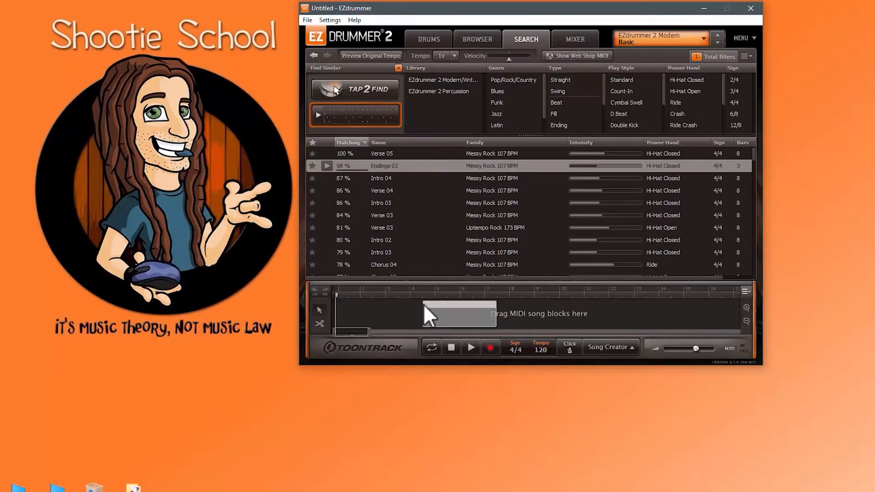
right_click(451, 316)
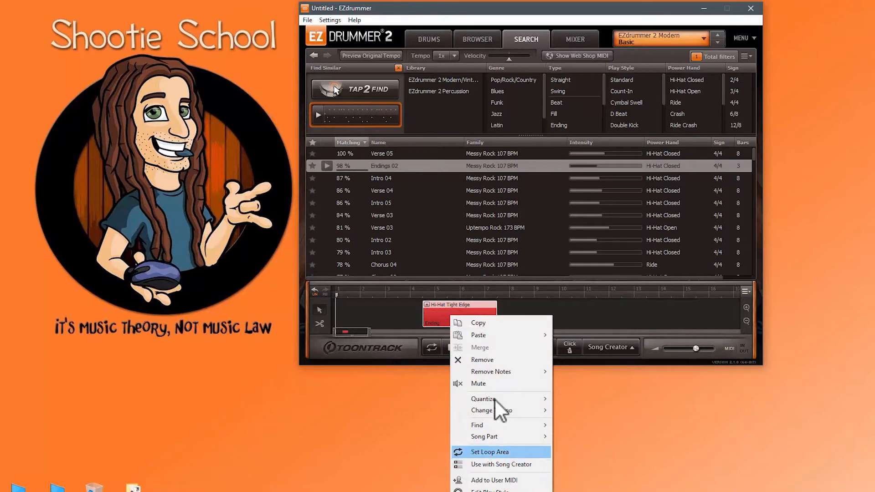
click(412, 313)
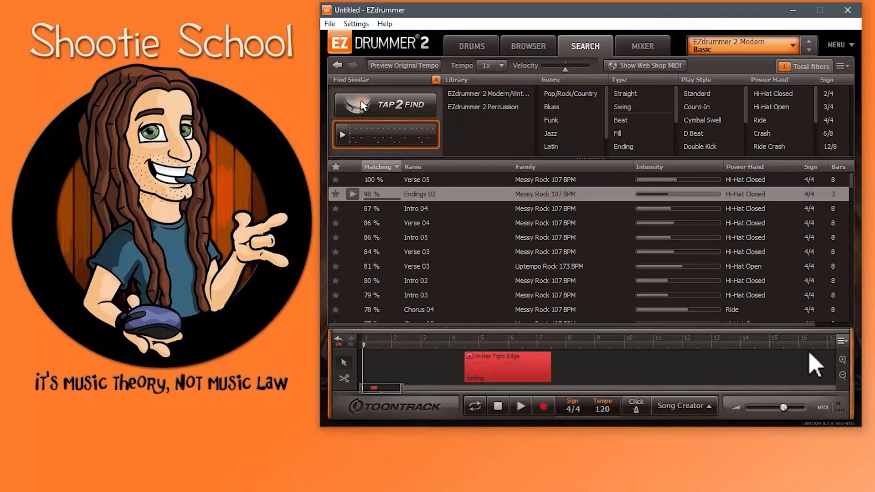
Show and hide the Song Creator, and remove the ending block from the song track.
click(693, 409)
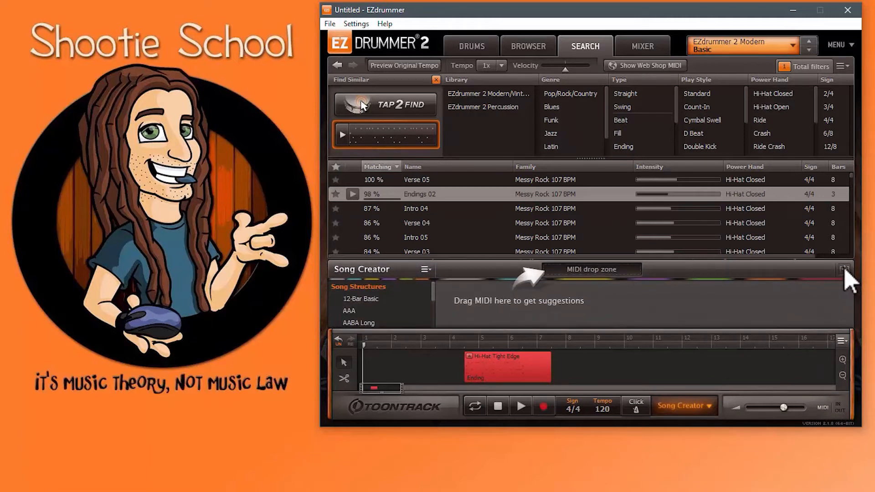
click(845, 271)
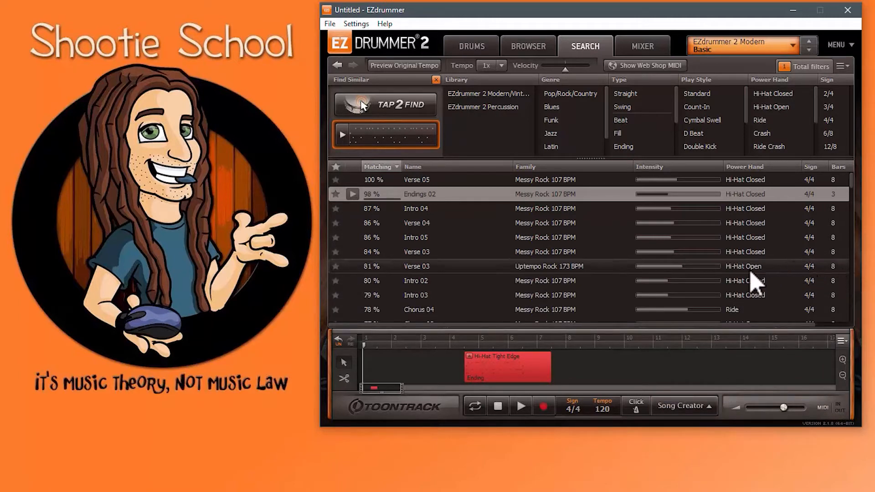
right_click(504, 367)
click(531, 420)
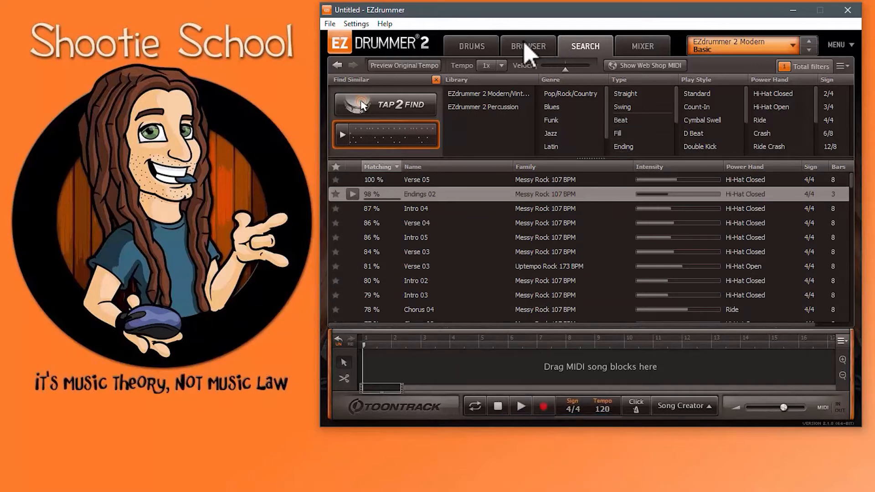
Browse the Slow Rock 75 BPM song parts in the groove library, from Intro through Endings.
click(513, 53)
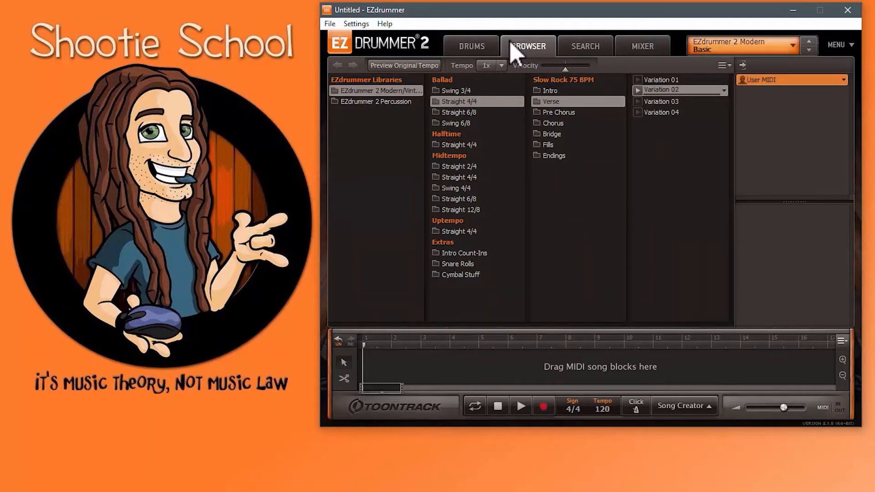
click(564, 91)
click(574, 102)
click(565, 112)
click(574, 124)
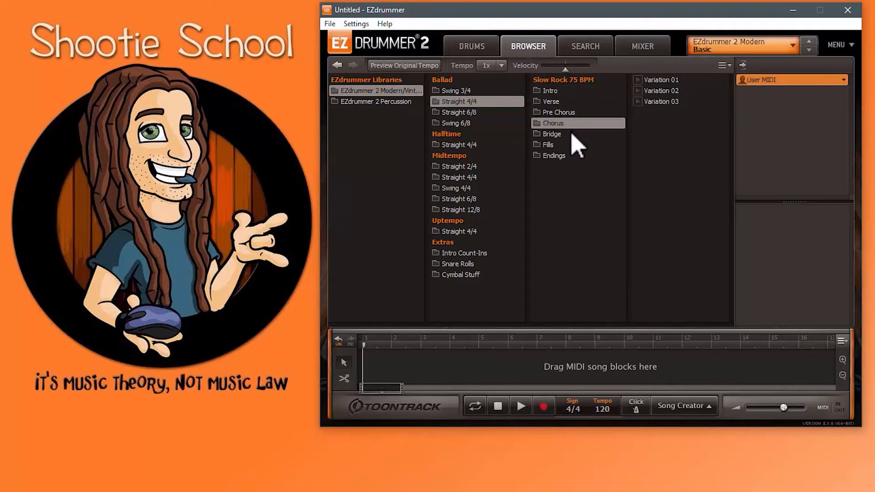
click(571, 134)
click(573, 145)
click(575, 156)
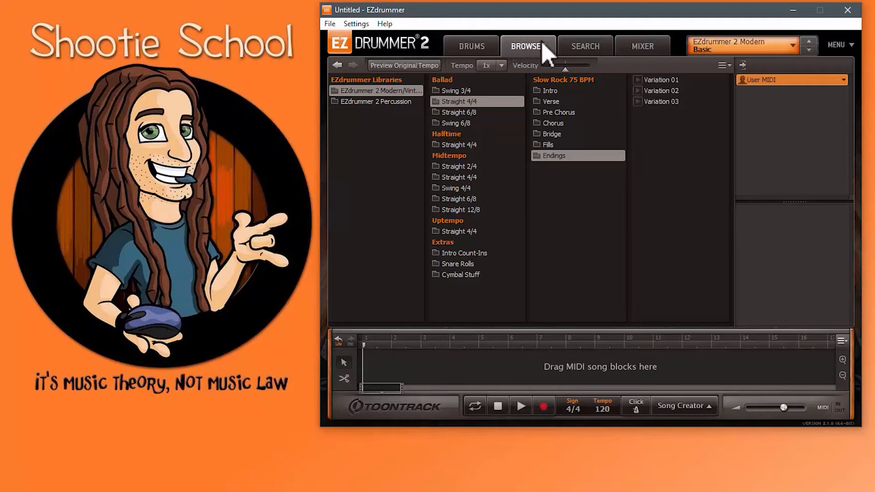
Add Slow Rock 75 BPM Intro Variation 01 and Verse Variation 02 in sequence to the song track.
click(574, 91)
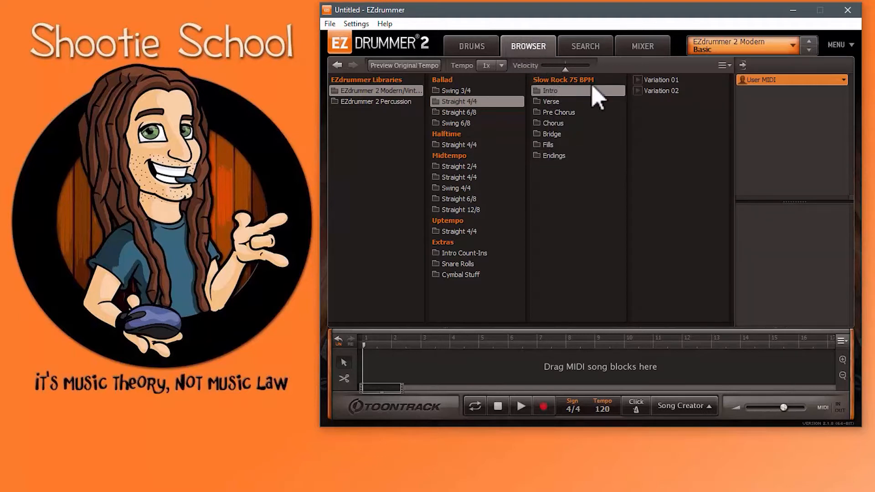
drag(657, 81, 528, 371)
click(556, 101)
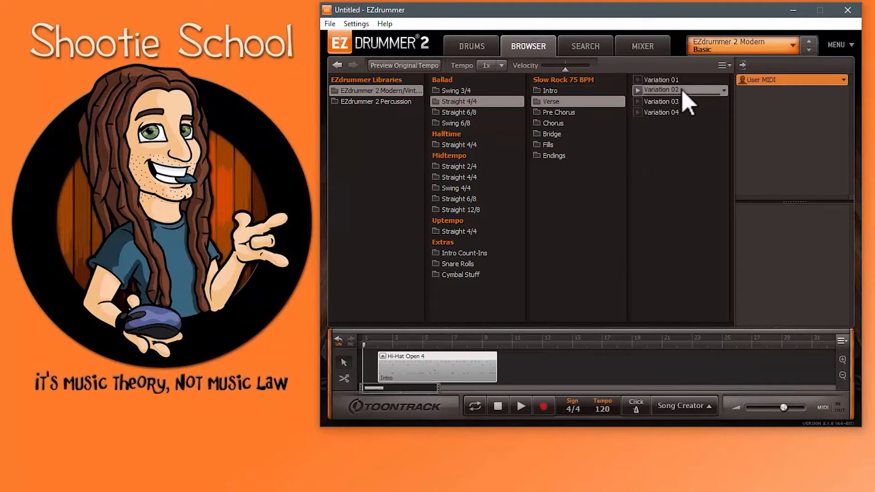
drag(684, 91, 502, 353)
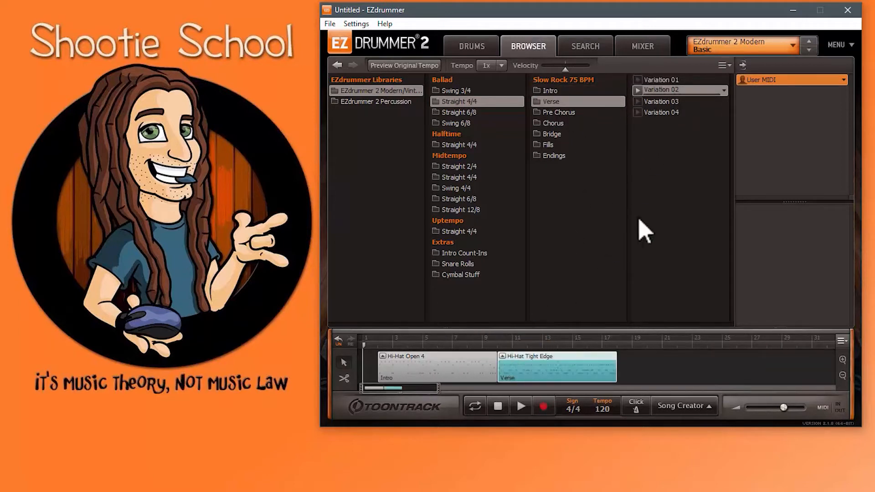
Add Pre Chorus Variation 01 and Chorus Variation 02 after the verse block on the song track.
click(578, 113)
drag(664, 79, 625, 358)
click(579, 124)
drag(663, 91, 559, 362)
Add Bridge Variation 01 and Fills Variation 01 after the chorus block on the song track.
click(578, 134)
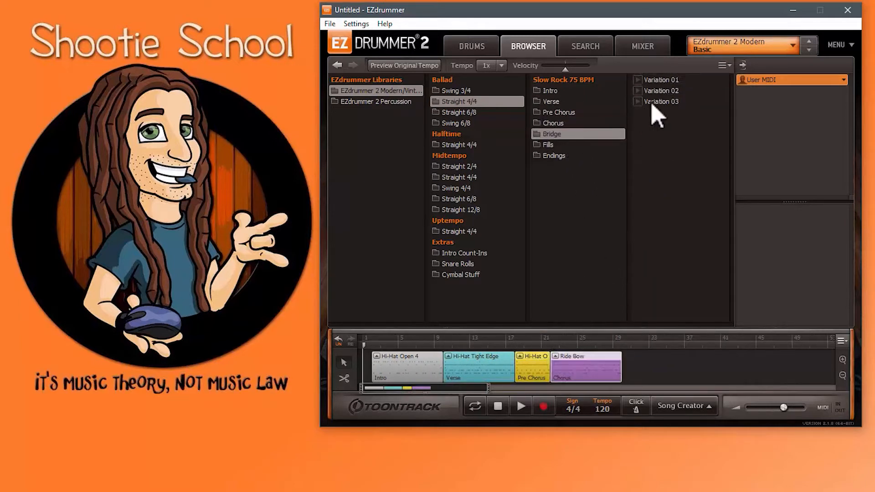
drag(652, 107, 628, 362)
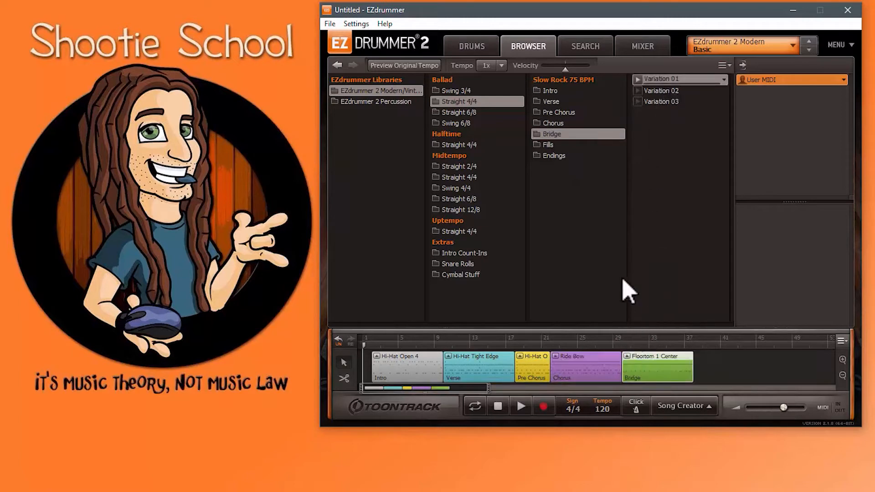
click(578, 145)
drag(666, 81, 699, 356)
Add Endings Variation 01 as the last block and fit the whole song within the track view.
click(575, 157)
drag(664, 82, 704, 362)
drag(488, 388, 462, 388)
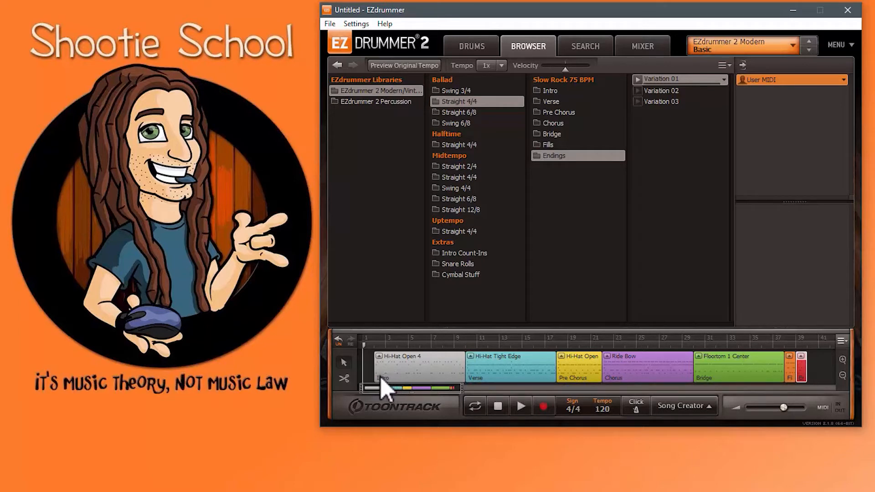
Examine the Intro, Verse, Pre Chorus and Chorus blocks on the song track against their library folders.
click(480, 375)
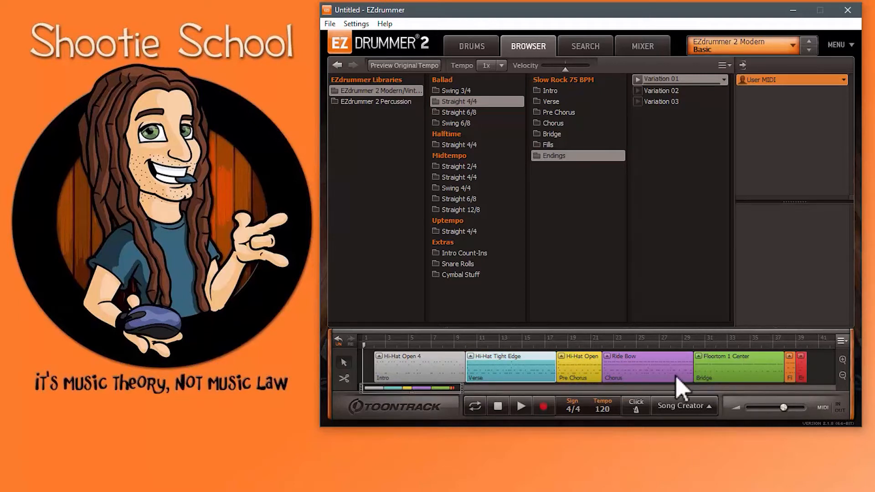
click(426, 382)
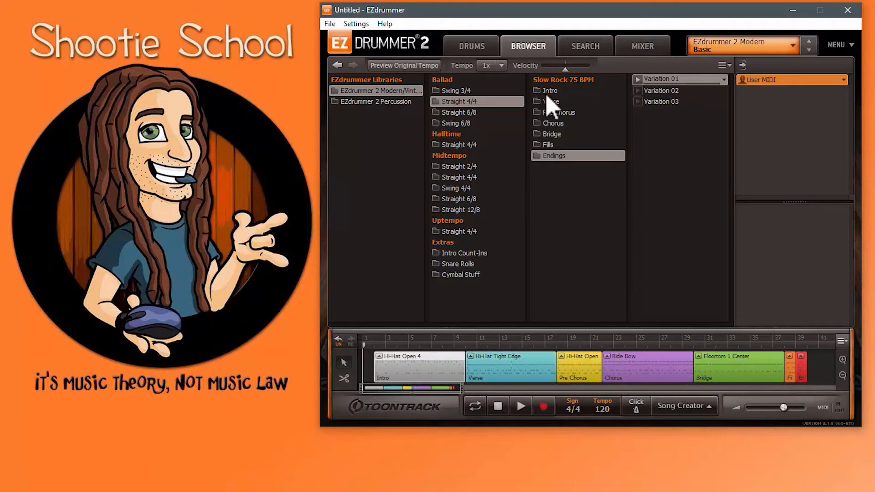
click(506, 371)
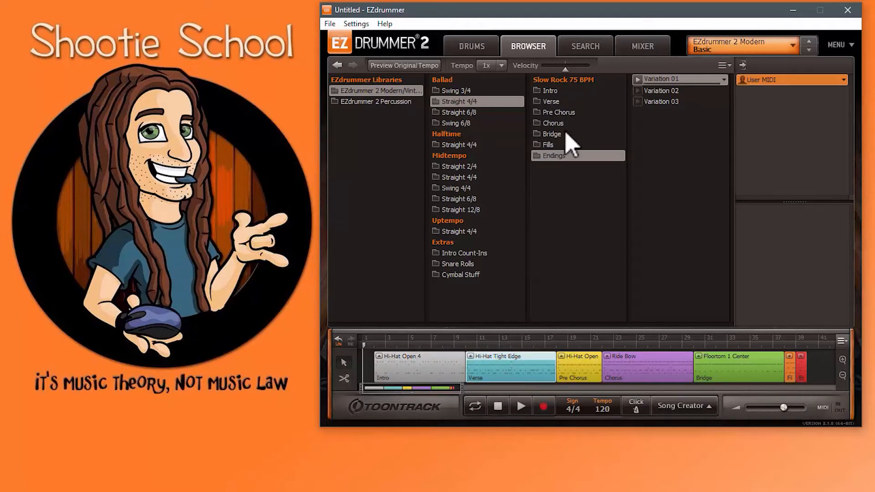
click(578, 371)
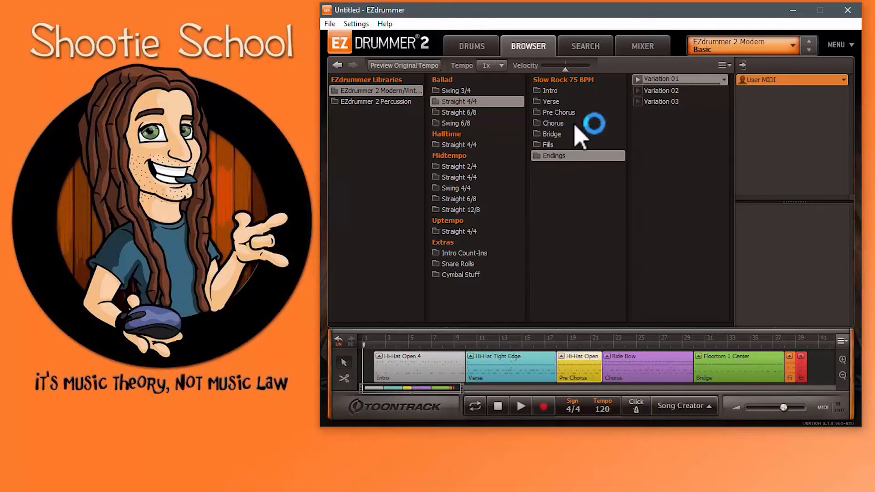
click(629, 360)
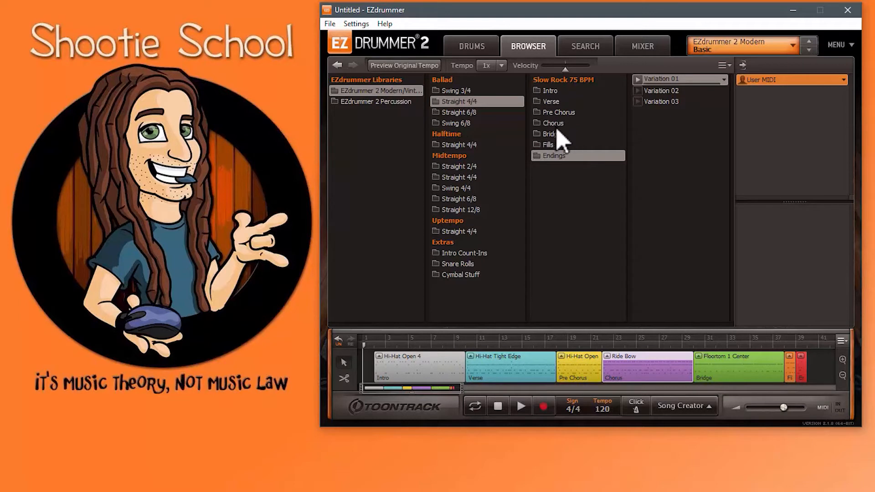
Open the Song Creator and remove all blocks from the song track.
click(681, 406)
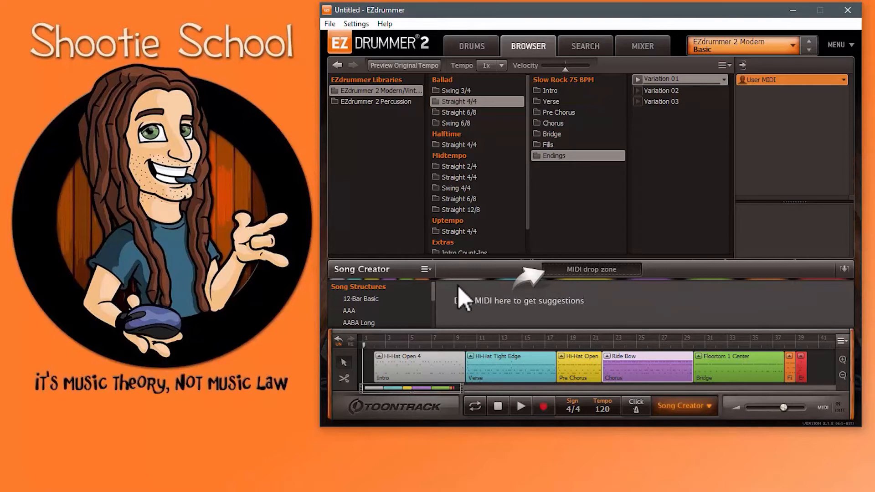
right_click(819, 365)
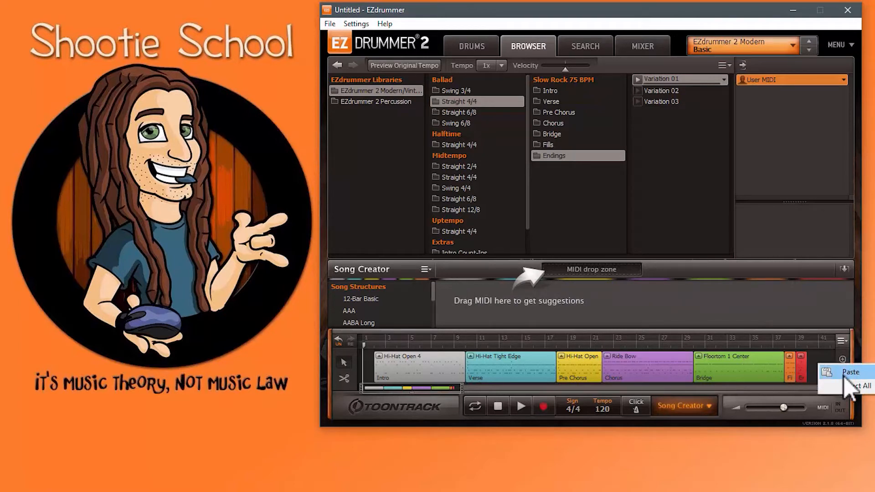
click(852, 386)
right_click(761, 367)
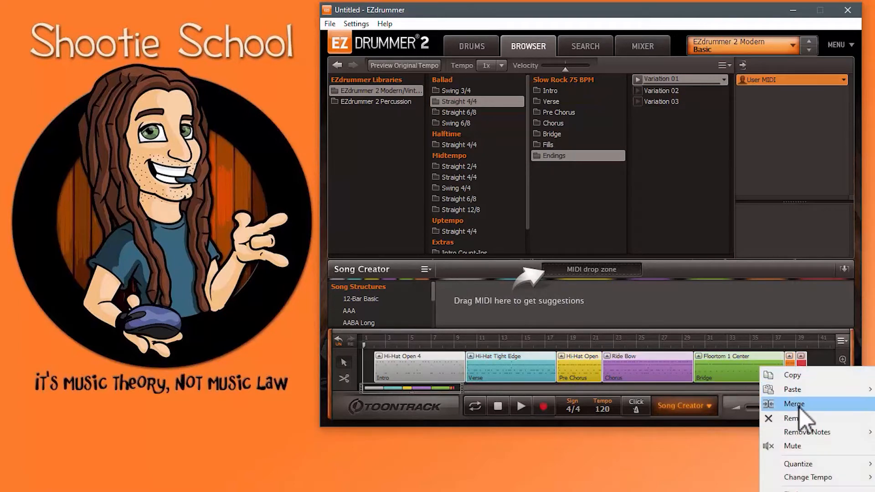
click(793, 418)
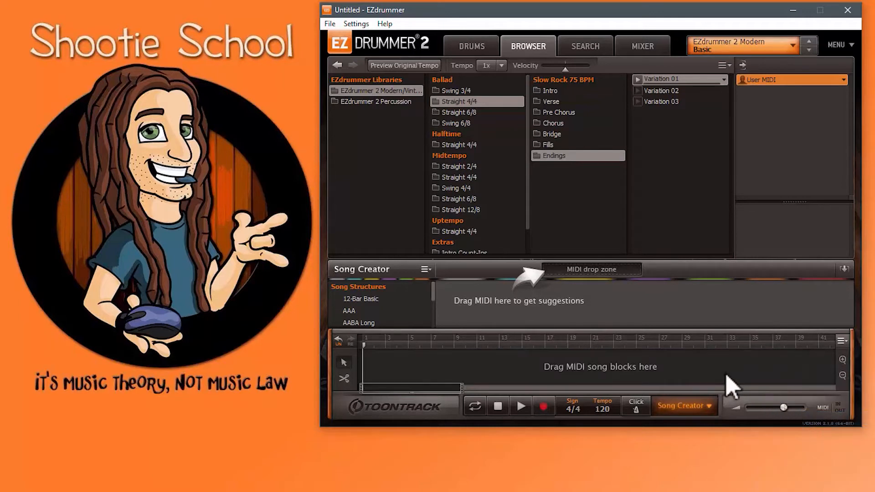
Load Verse Variation 02 of Midtempo Pop 103 BPM from Midtempo Straight 4/4 into the Song Creator's MIDI drop zone.
click(461, 177)
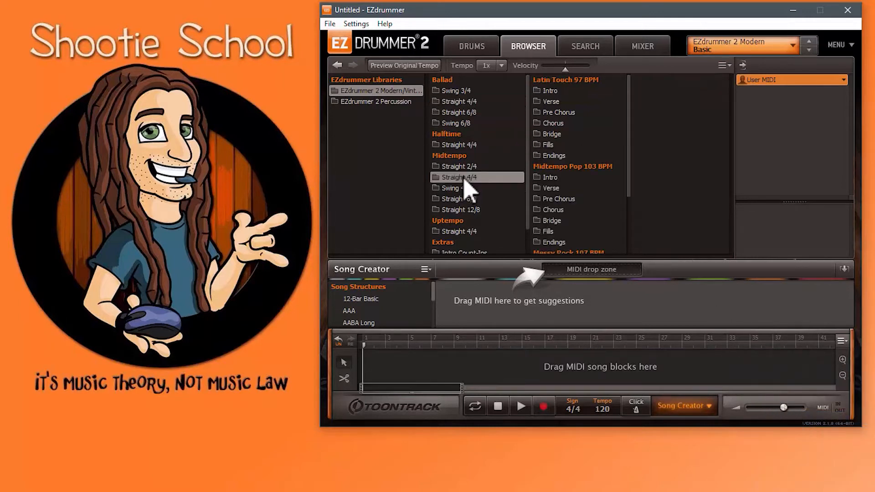
click(557, 188)
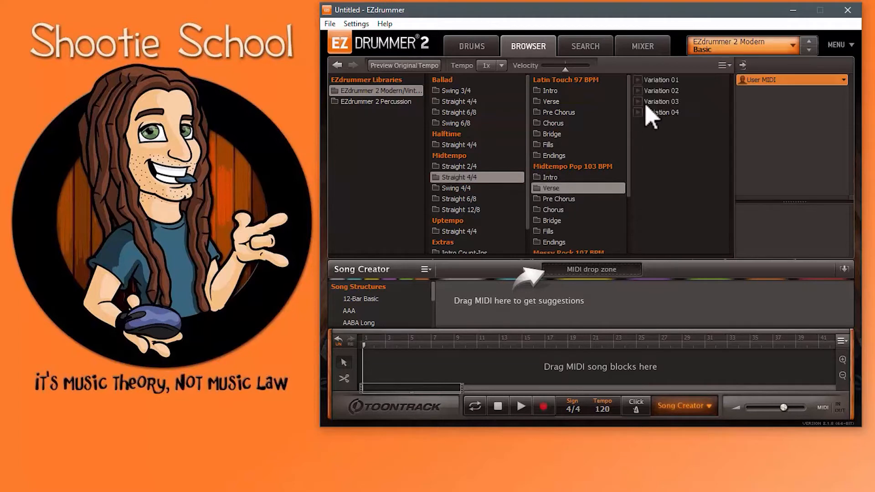
mouse_move(654, 91)
mouse_down()
mouse_move(684, 309)
mouse_move(686, 411)
mouse_move(696, 412)
mouse_move(670, 405)
mouse_move(693, 408)
mouse_move(647, 147)
mouse_move(650, 95)
mouse_up()
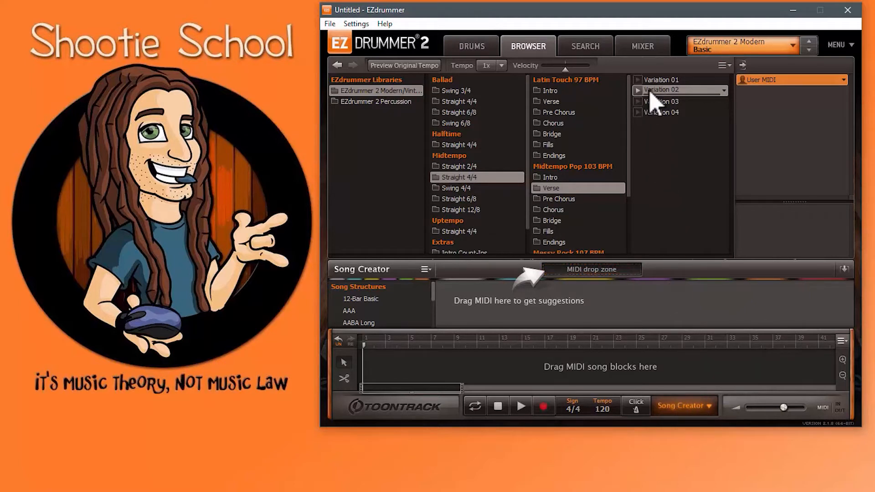
right_click(650, 92)
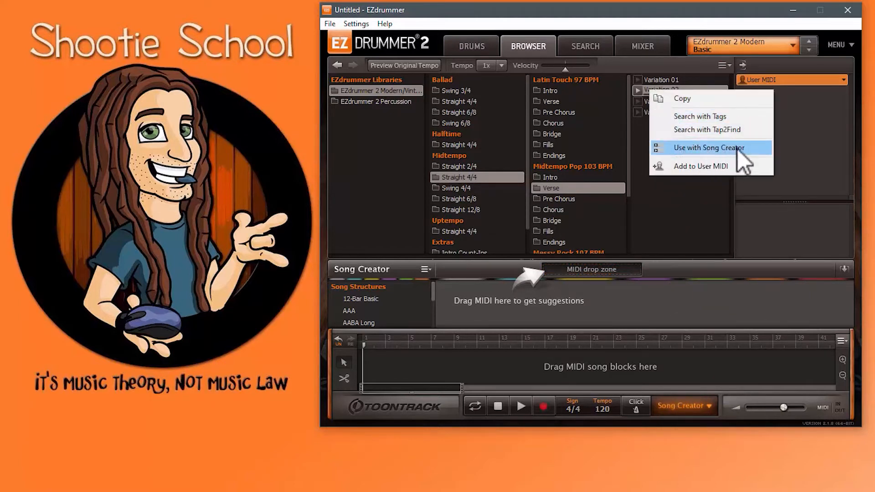
click(654, 66)
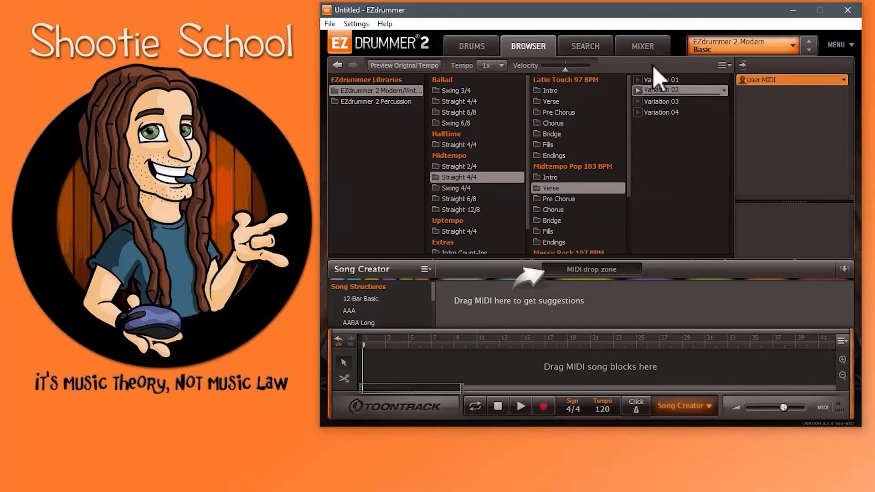
drag(663, 91, 594, 270)
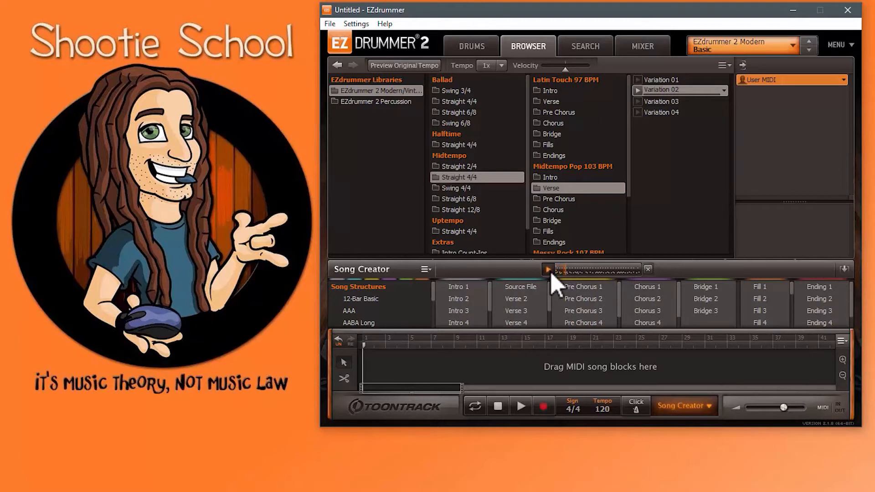
click(647, 269)
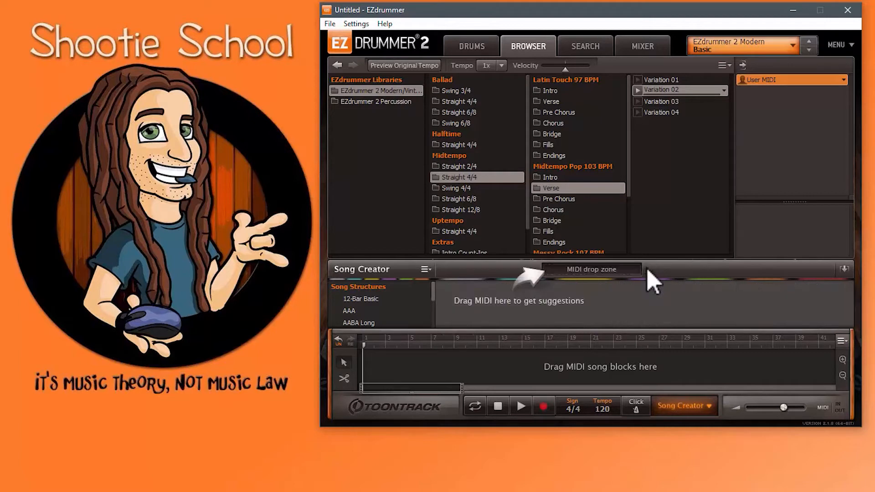
drag(663, 93, 602, 272)
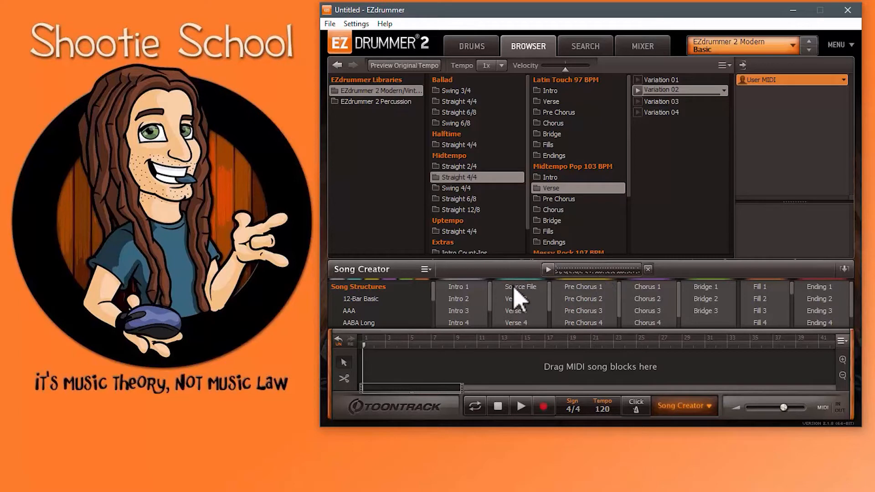
Audition the Song Creator's verse suggestions, from the Source File through Verse 6.
drag(549, 290, 512, 297)
click(522, 287)
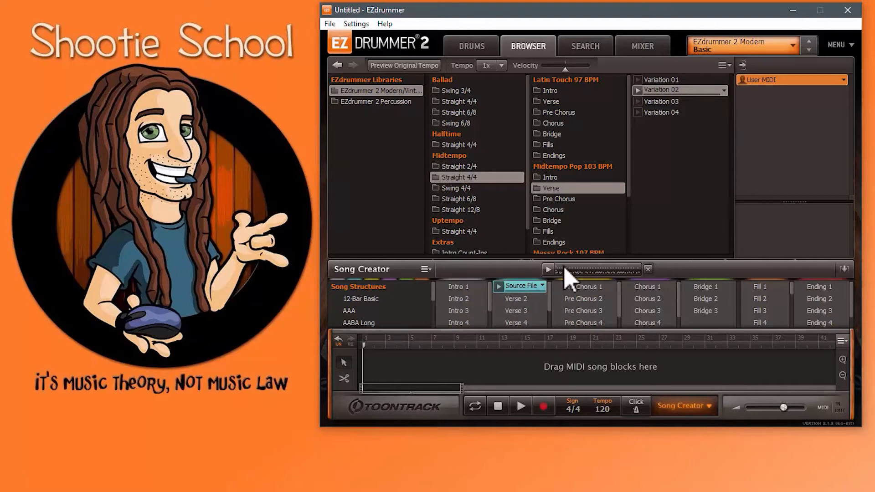
click(519, 300)
click(522, 312)
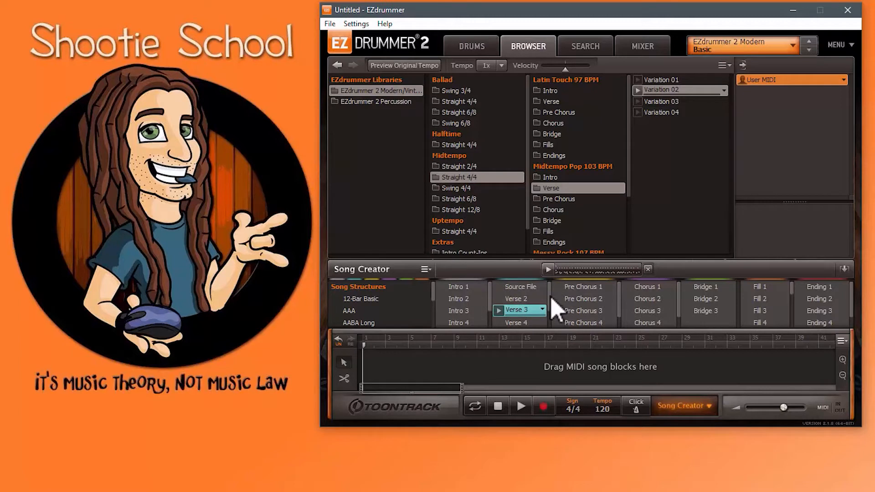
scroll(560, 316, down, 2)
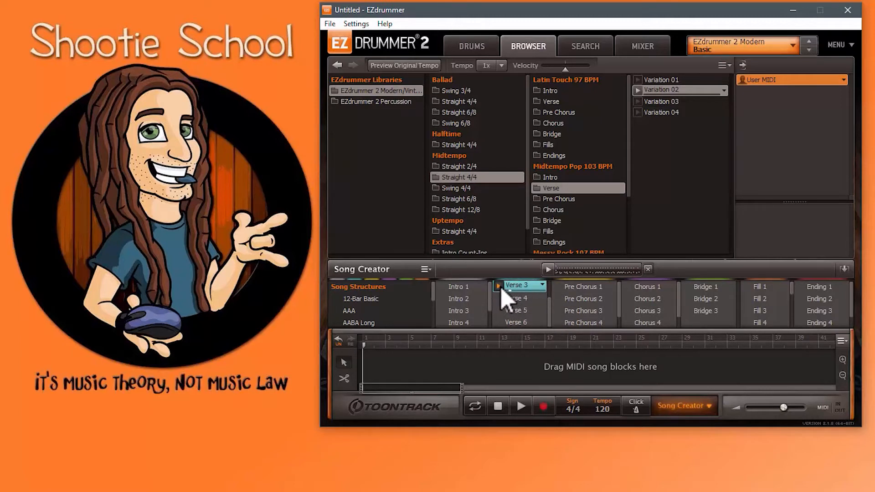
click(500, 299)
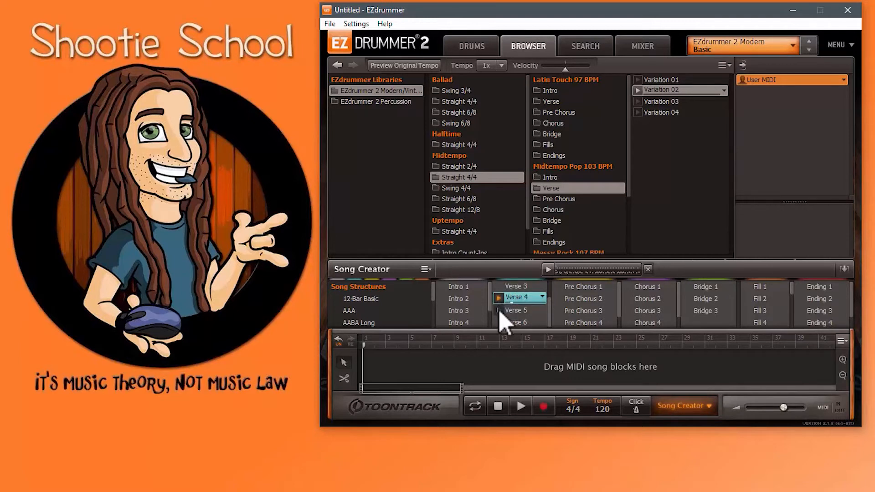
click(500, 310)
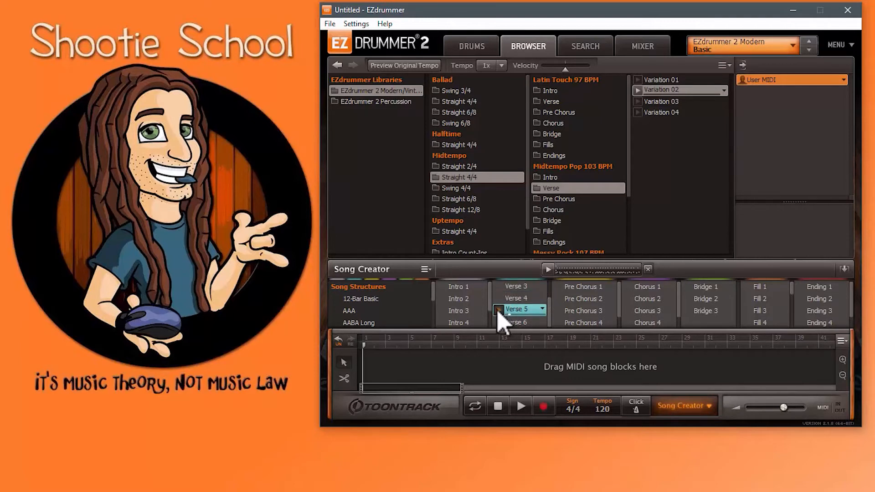
click(500, 323)
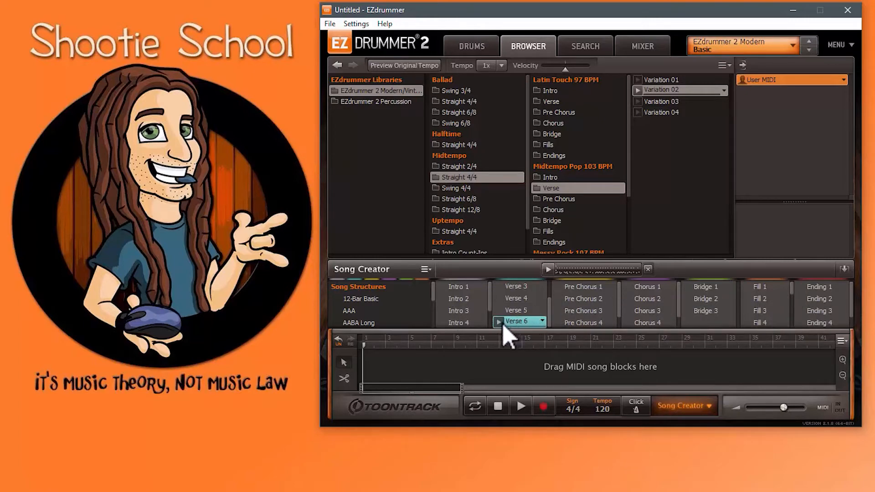
Use the Verse 6 suggestion as the new source groove in the MIDI drop zone.
scroll(529, 303, up, 2)
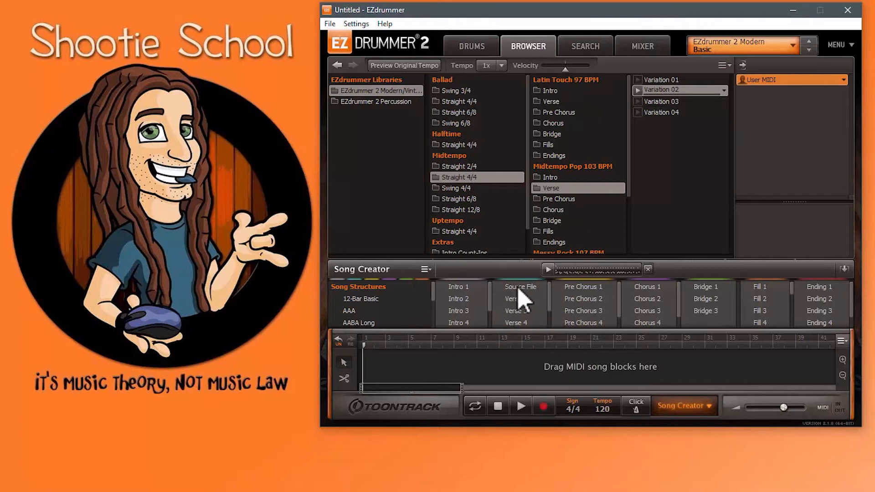
scroll(522, 304, down, 2)
drag(520, 324, 591, 270)
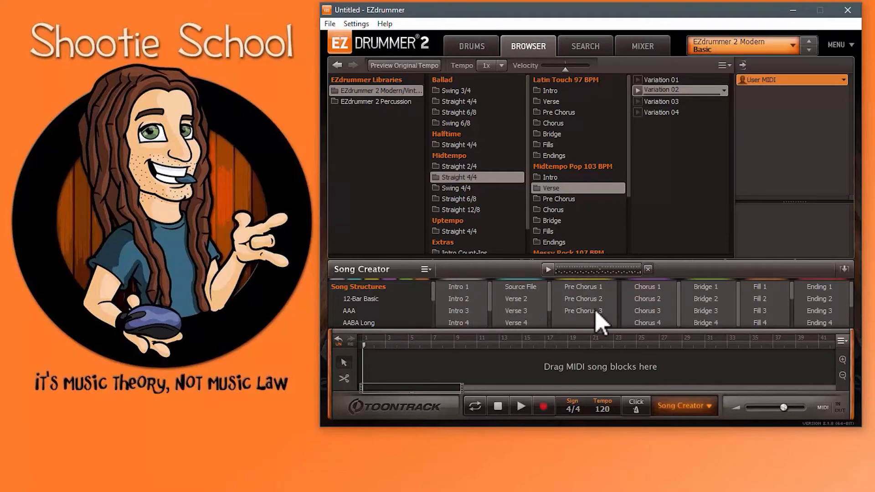
Examine the new ending and verse suggestions, including Ending 2 and the Source File, and audition Verse 6.
drag(816, 322, 817, 321)
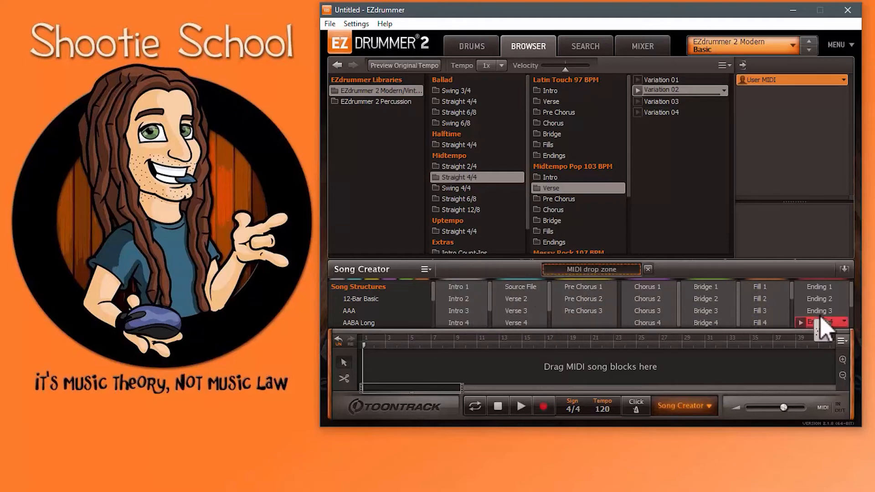
click(819, 299)
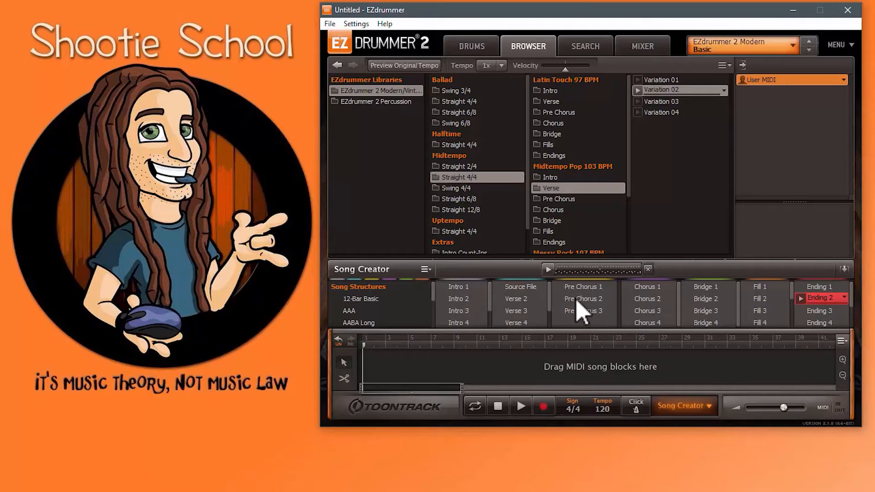
click(524, 290)
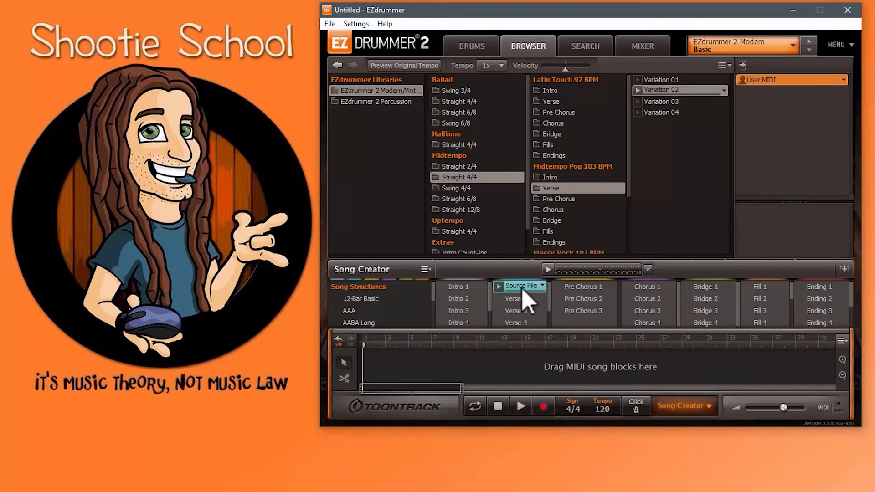
scroll(526, 296, down, 2)
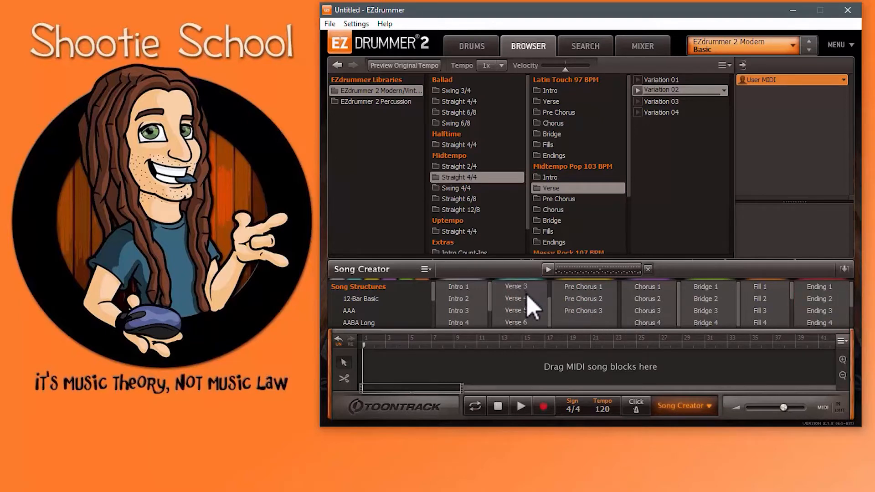
click(521, 322)
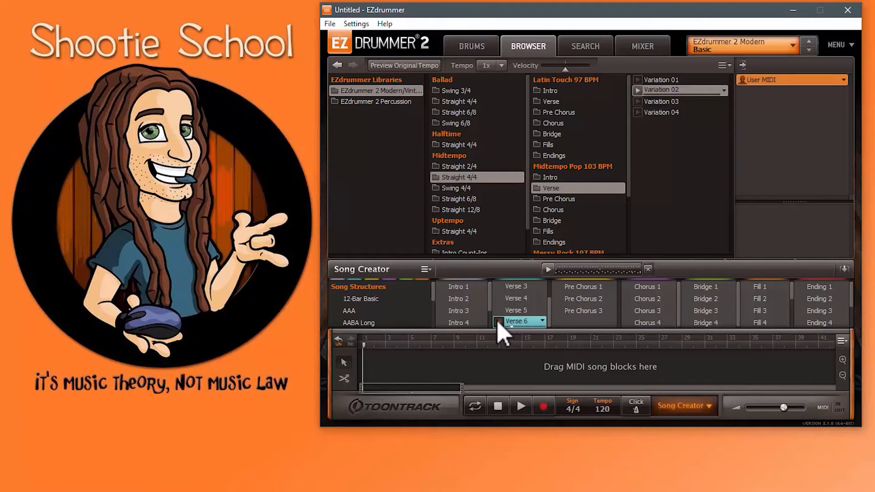
scroll(523, 316, up, 2)
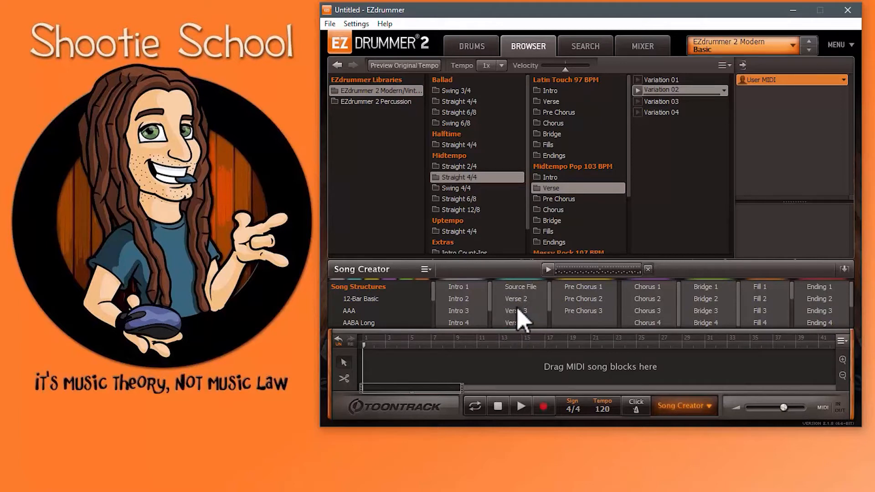
Place a looped Intro 2 at bar 3 of the song track, followed by two Verse 3 blocks.
drag(522, 317, 476, 351)
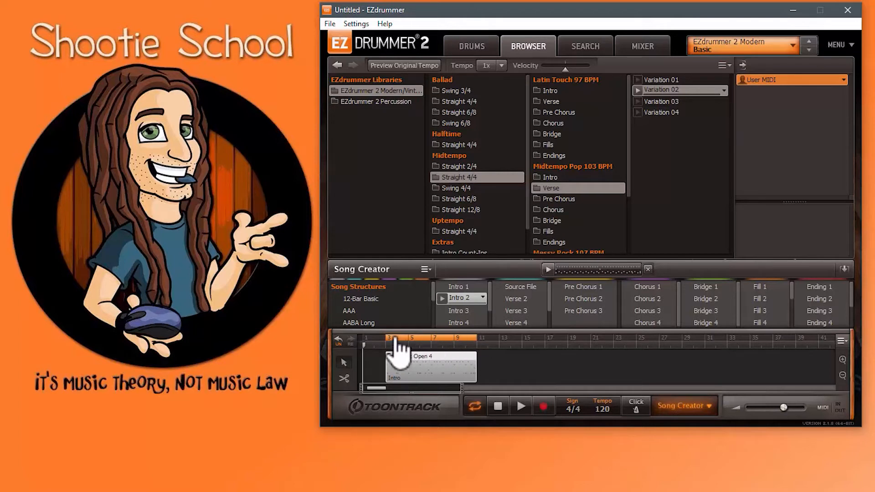
click(500, 298)
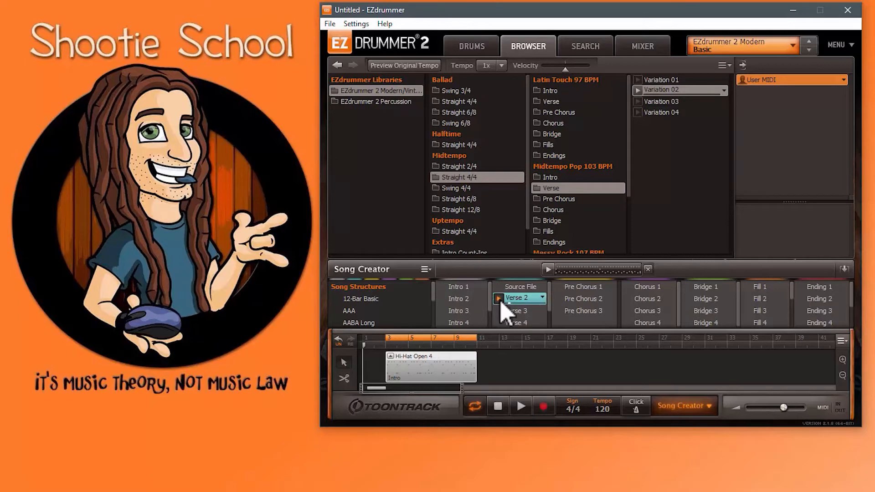
click(499, 311)
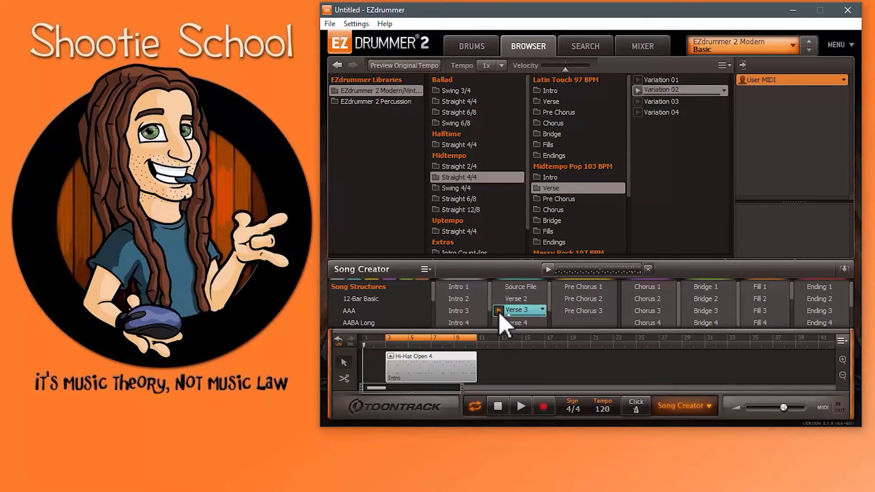
drag(499, 313, 483, 367)
drag(514, 311, 602, 374)
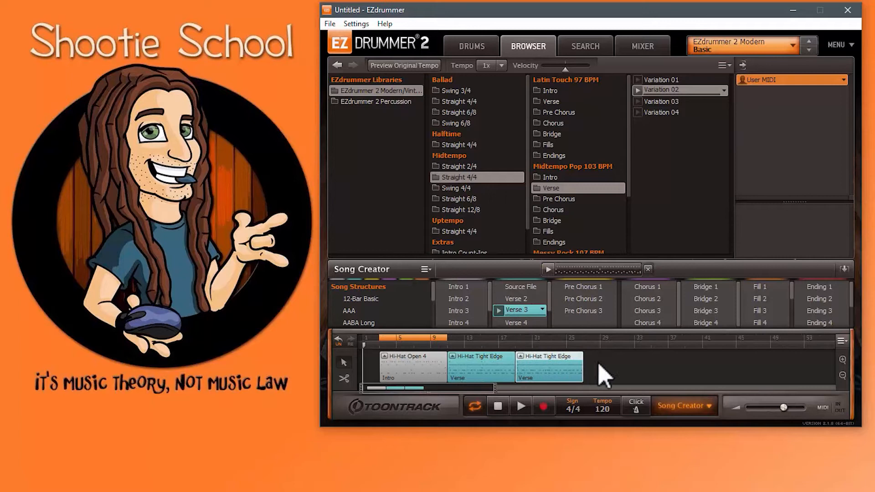
Audition Pre Chorus 1 and Pre Chorus 3, and add Pre Chorus 3 after the second verse block.
click(560, 291)
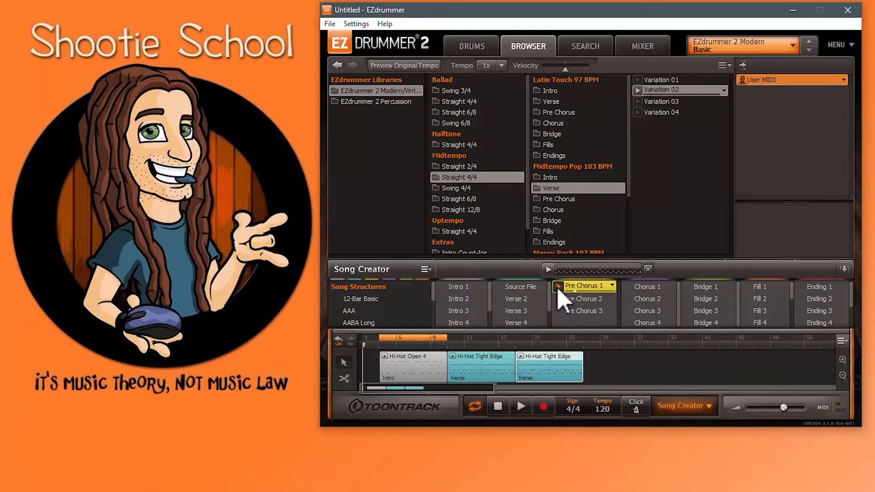
click(573, 311)
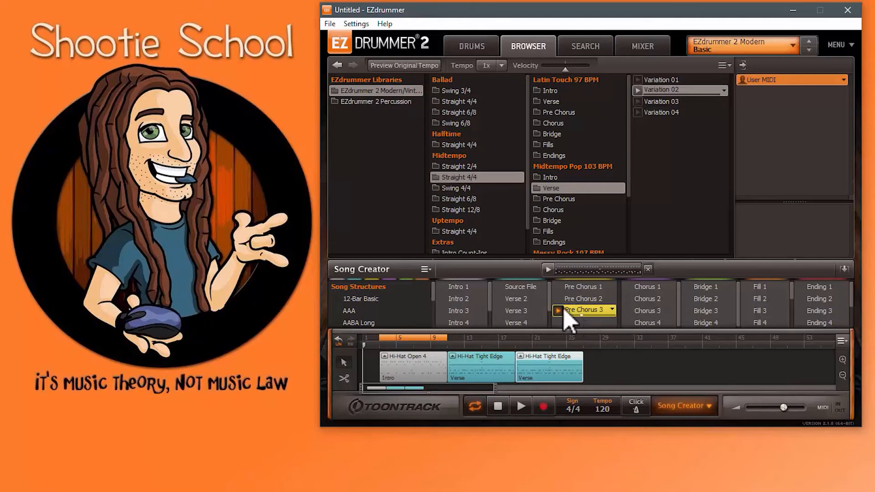
drag(570, 310, 603, 360)
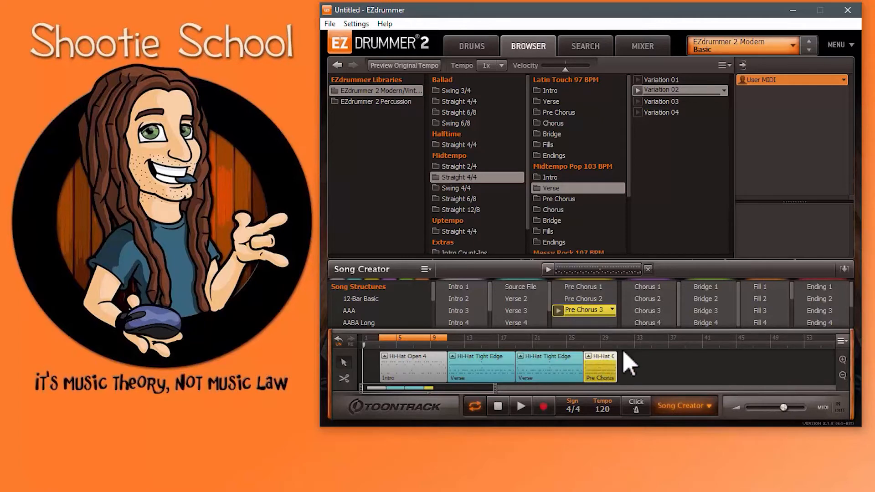
Audition Chorus 1, Chorus 2 and Chorus 3, and add Chorus 3 after the pre-chorus block on the song track.
click(628, 290)
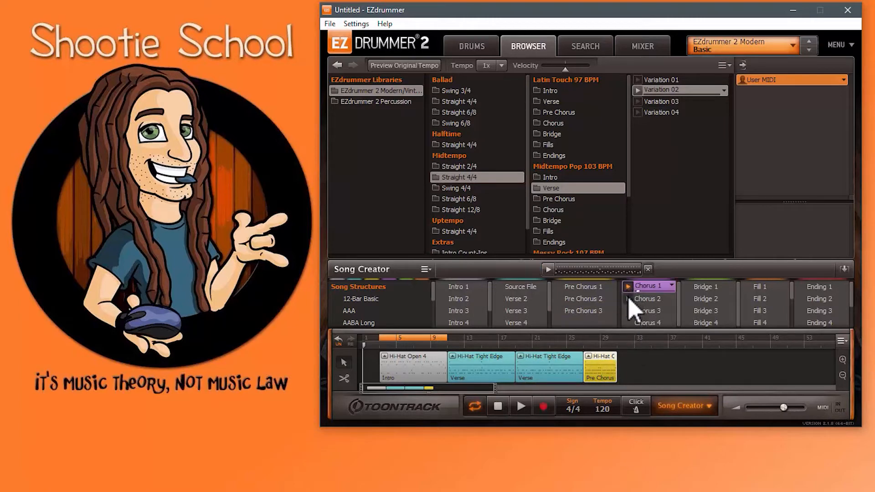
click(630, 299)
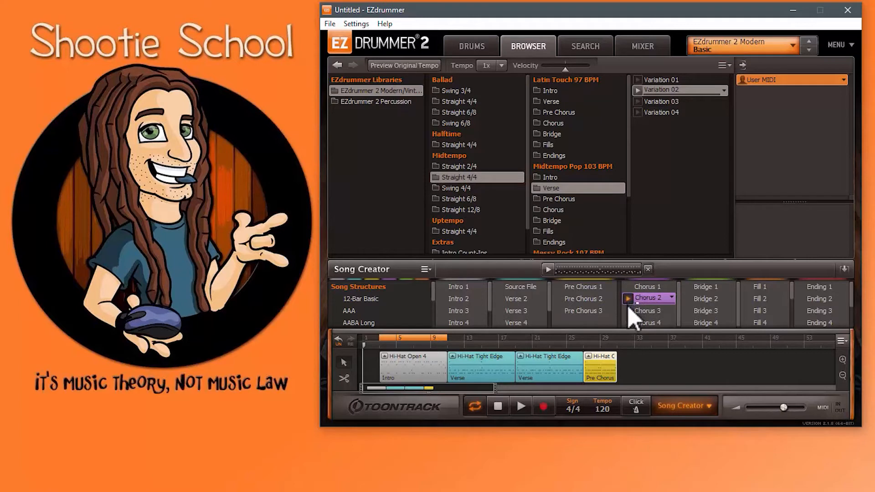
click(628, 311)
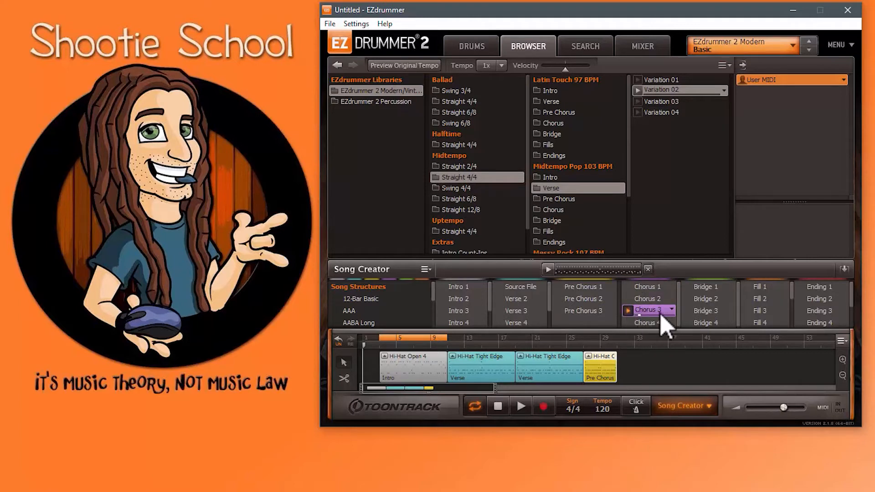
drag(644, 314, 657, 380)
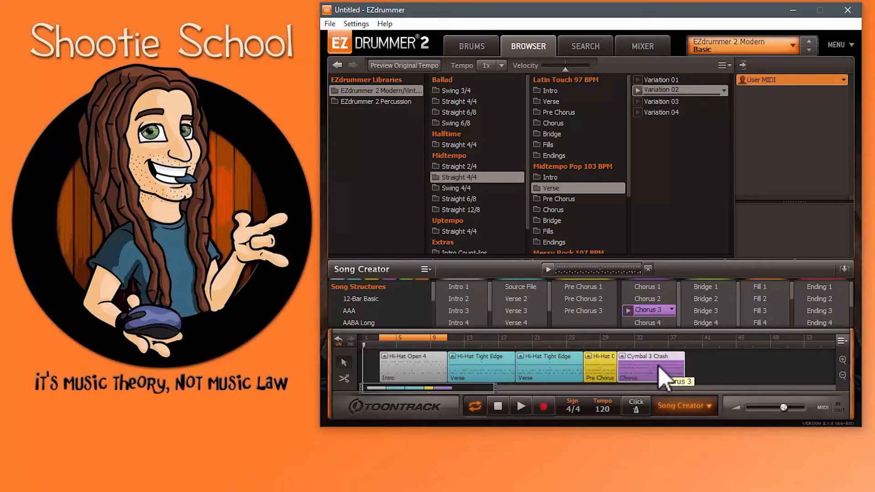
Turn off looping and play the arrangement from the start of the intro block into the chorus, and stop playback.
click(383, 358)
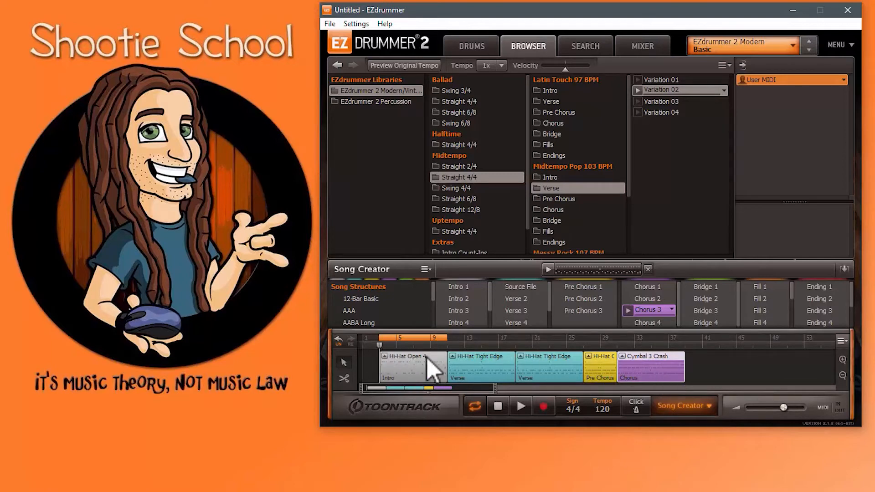
click(475, 406)
click(523, 407)
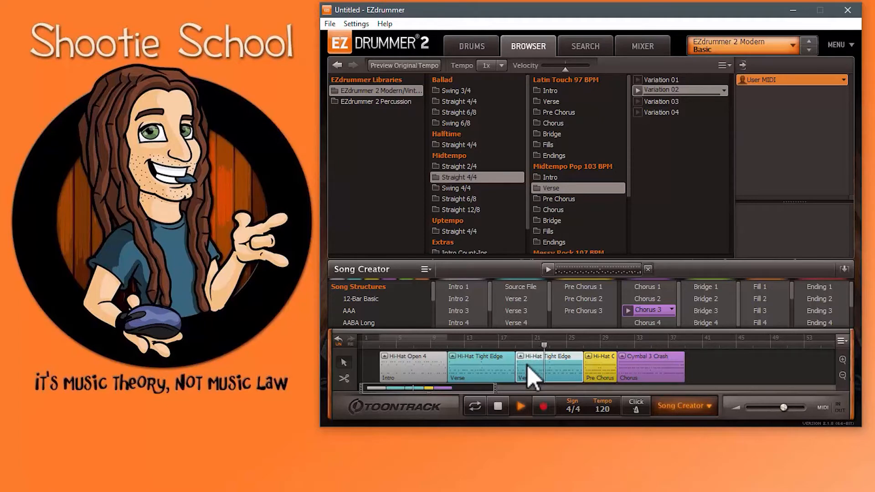
click(601, 372)
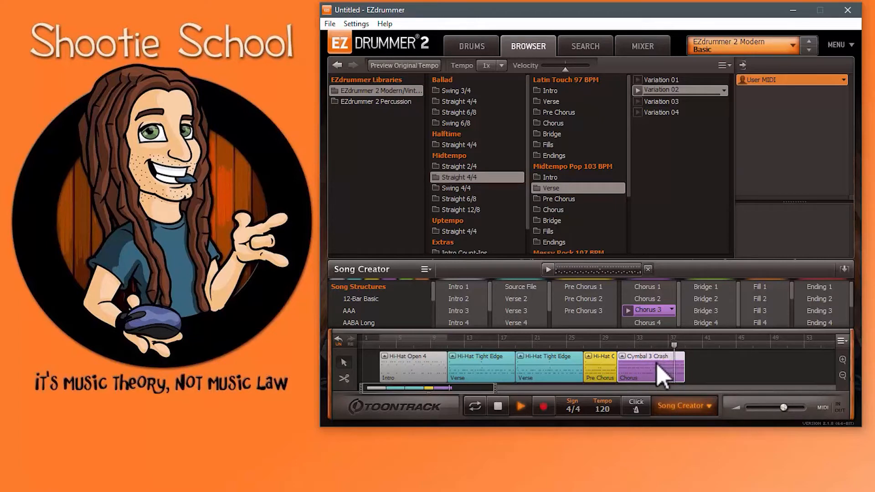
click(502, 410)
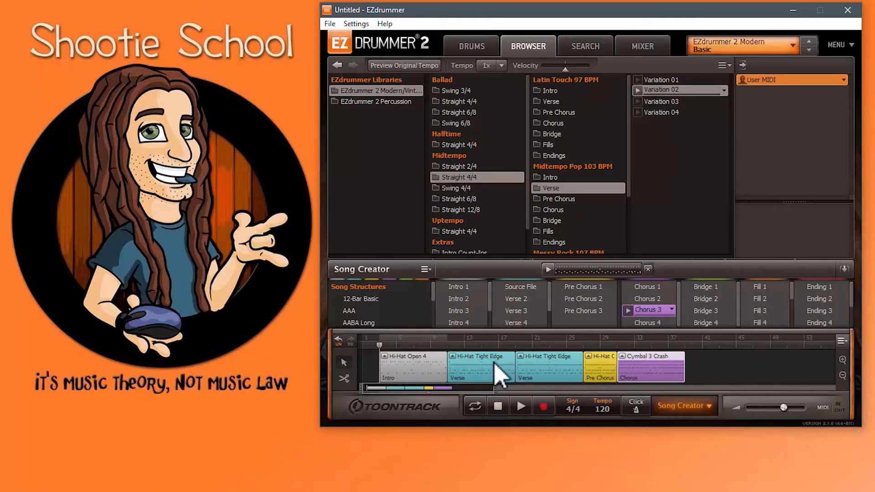
Copy the two verse blocks, the pre-chorus and the chorus together, and paste them directly after the first chorus.
click(417, 377)
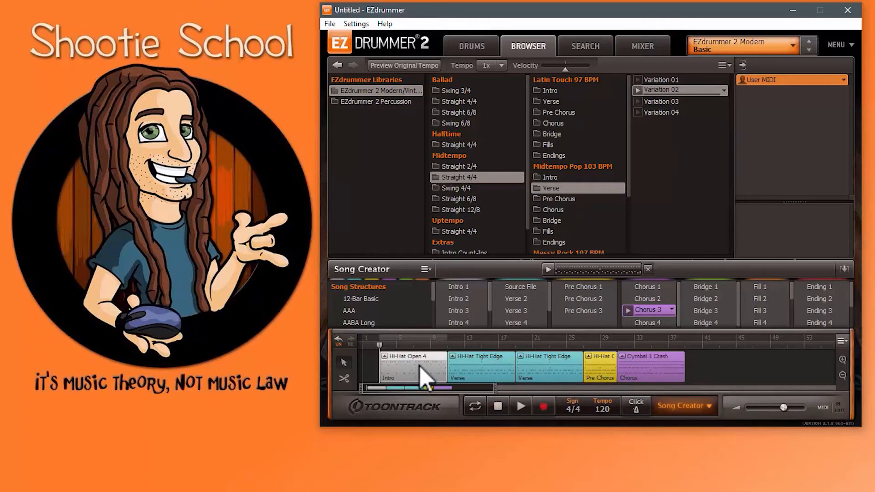
click(712, 376)
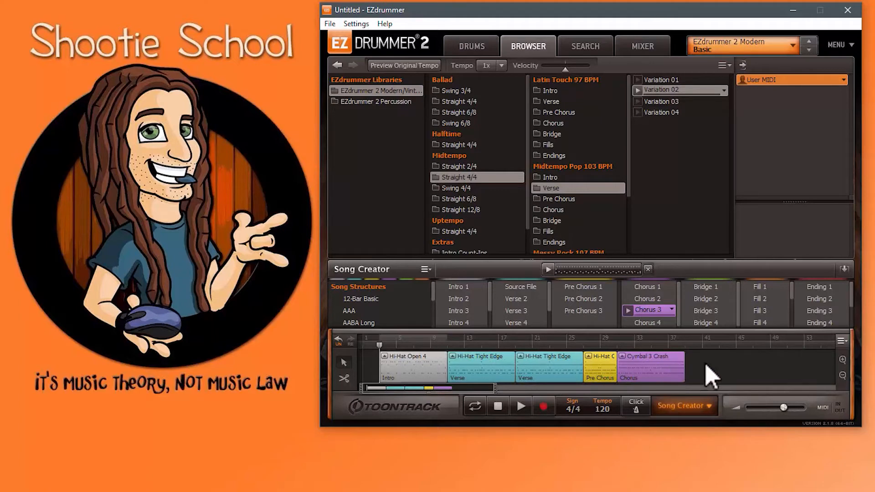
drag(703, 364, 488, 385)
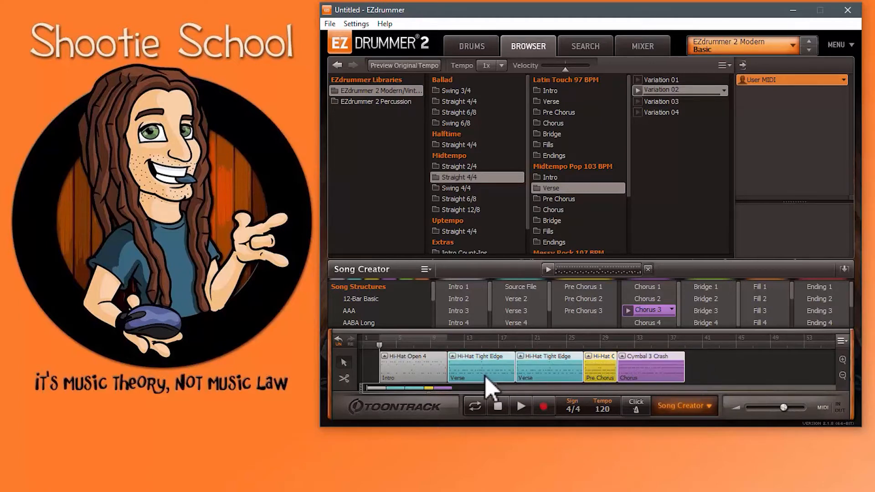
right_click(502, 368)
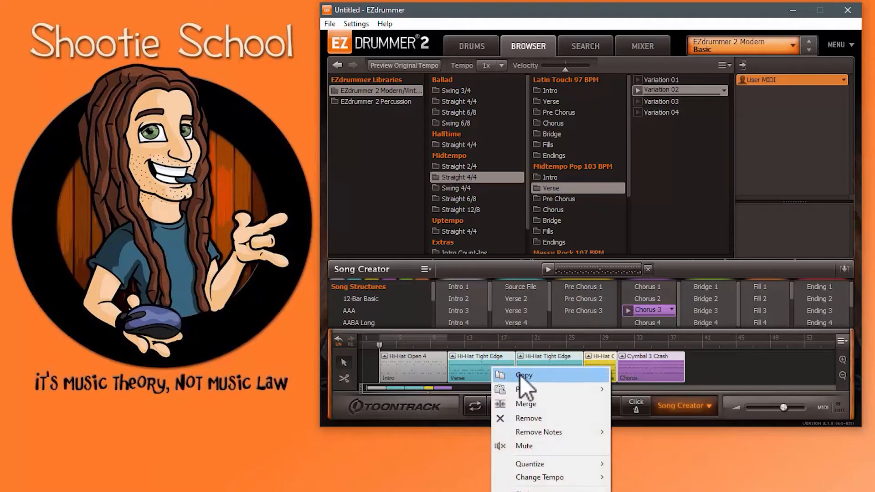
click(521, 375)
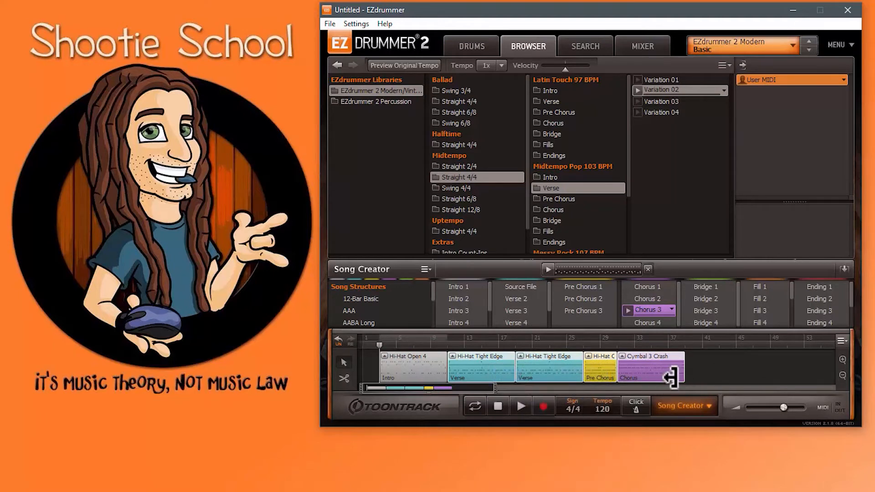
right_click(688, 368)
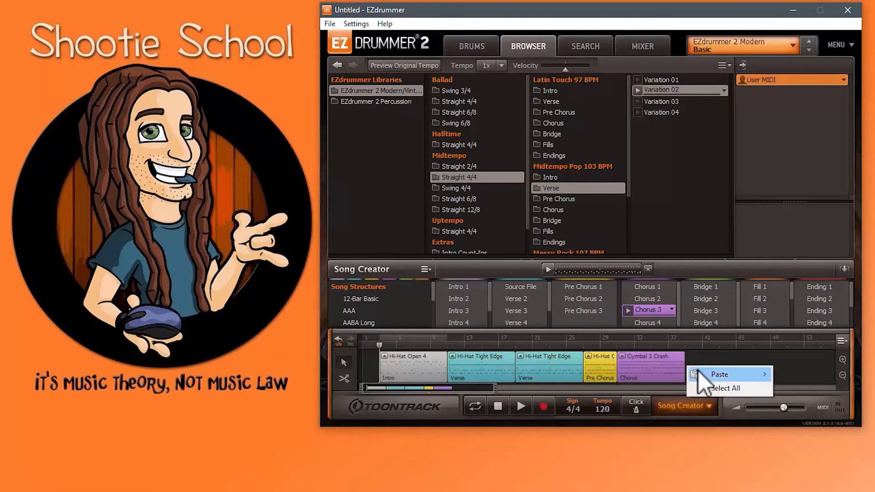
mouse_move(699, 374)
click(816, 376)
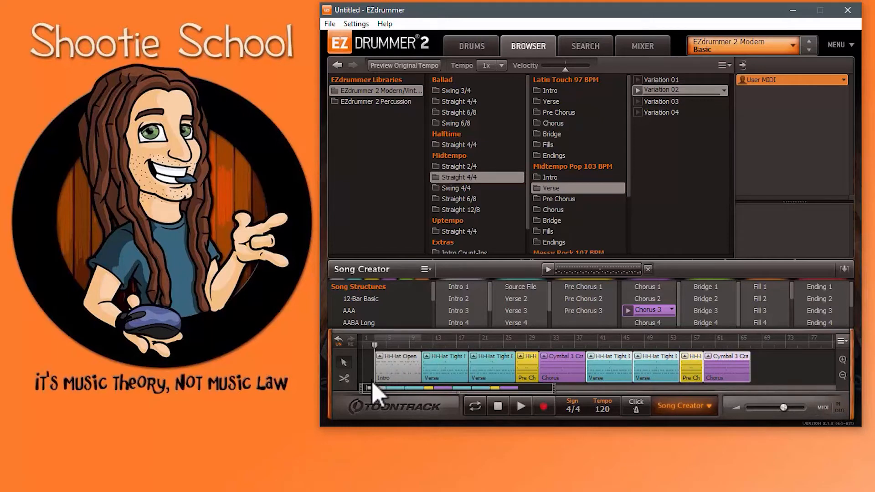
Audition Bridge 1 and add it to the song track directly after the second chorus block.
drag(404, 387, 374, 390)
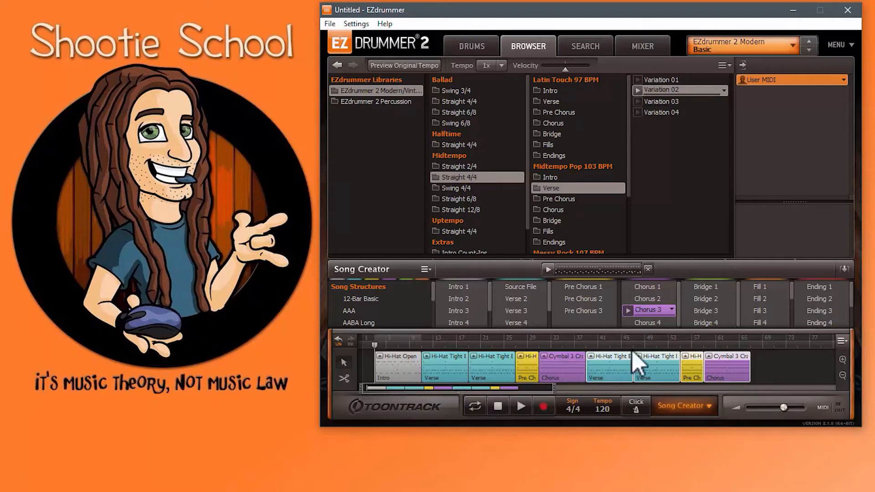
scroll(683, 367, down, 1)
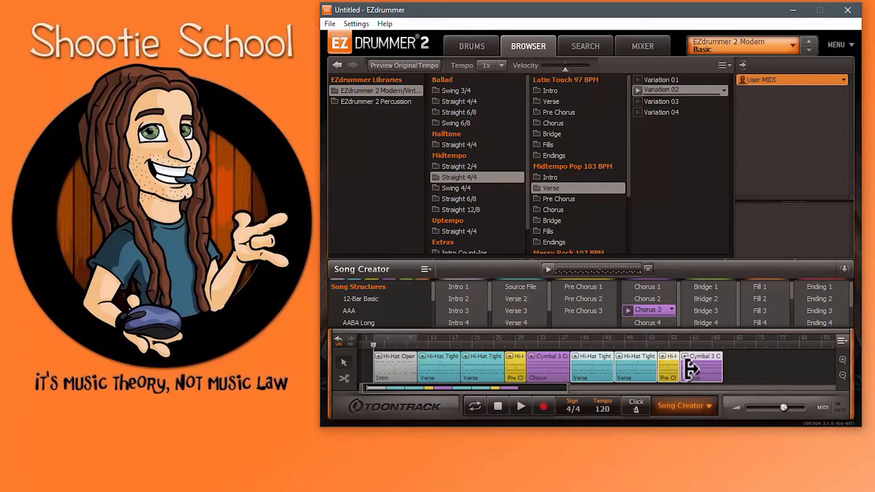
click(687, 287)
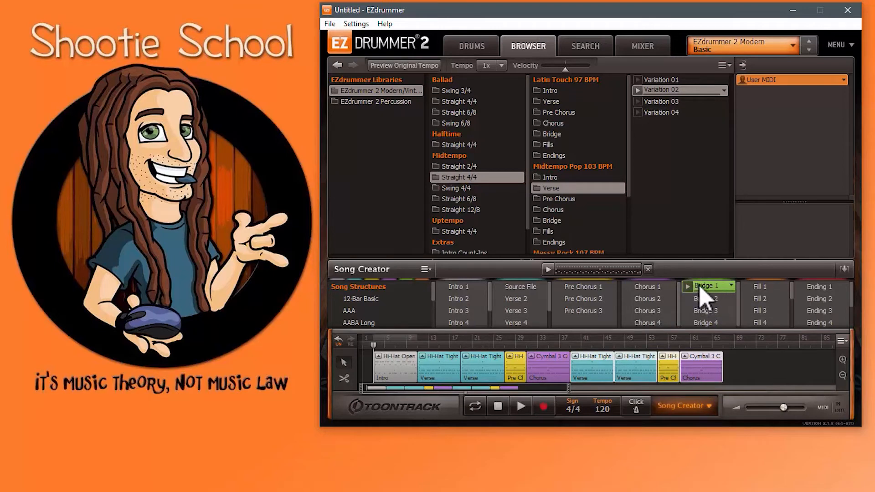
drag(702, 288, 726, 357)
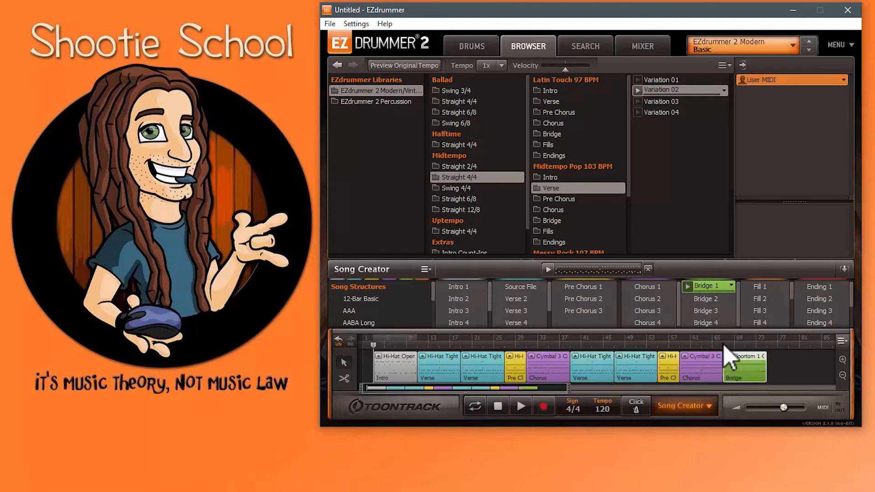
Audition Bridge 2 and Bridge 3, and add Bridge 3 directly after the first bridge block.
click(688, 300)
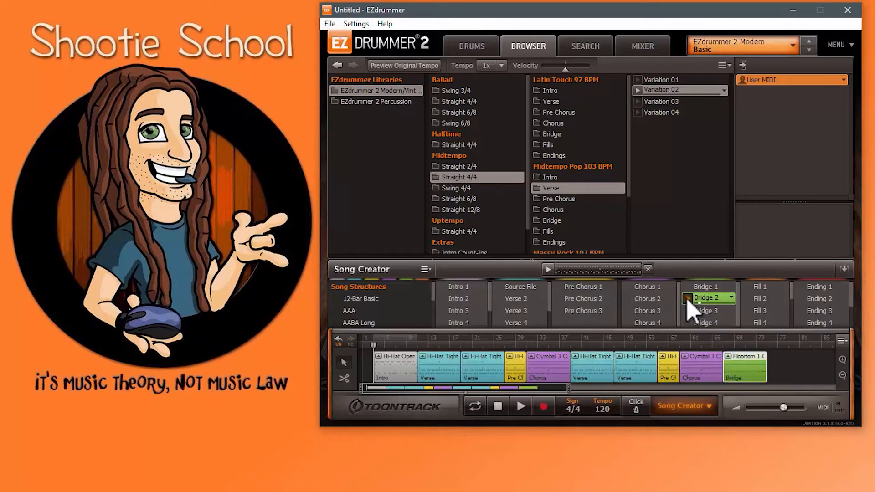
click(688, 311)
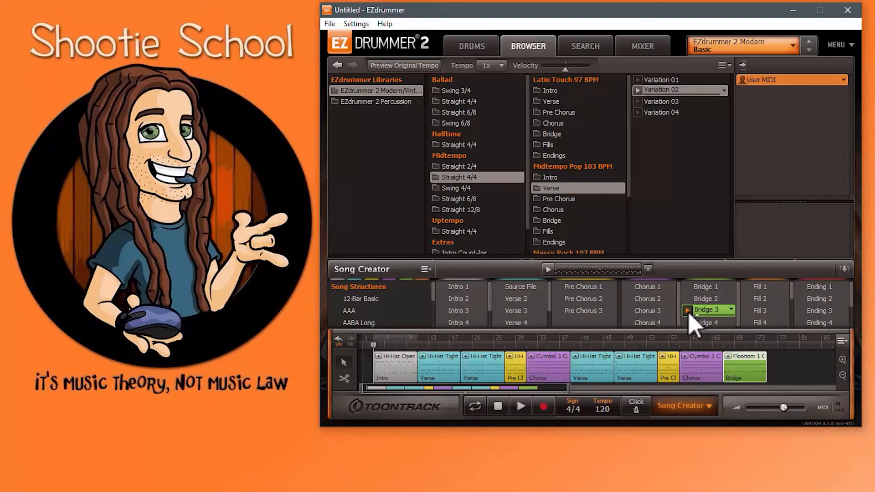
drag(688, 313, 770, 358)
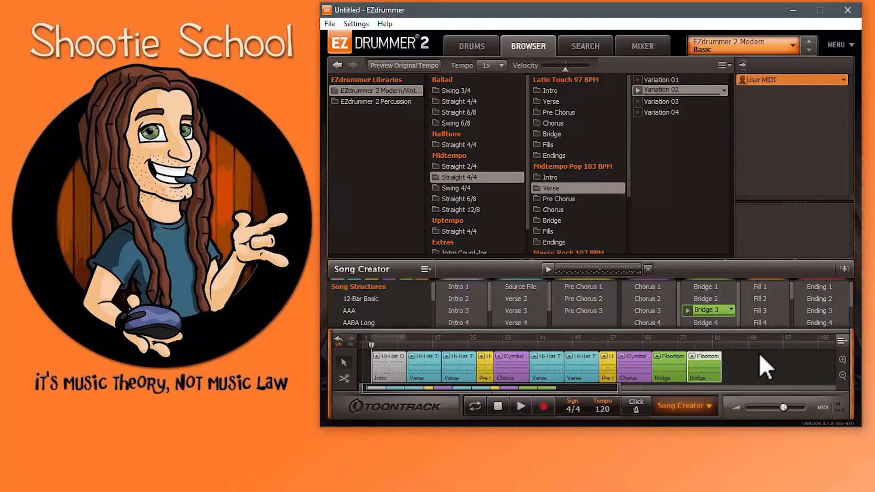
Play the song from the second chorus into the two bridge blocks to hear the transitions, and stop playback.
click(644, 347)
click(521, 407)
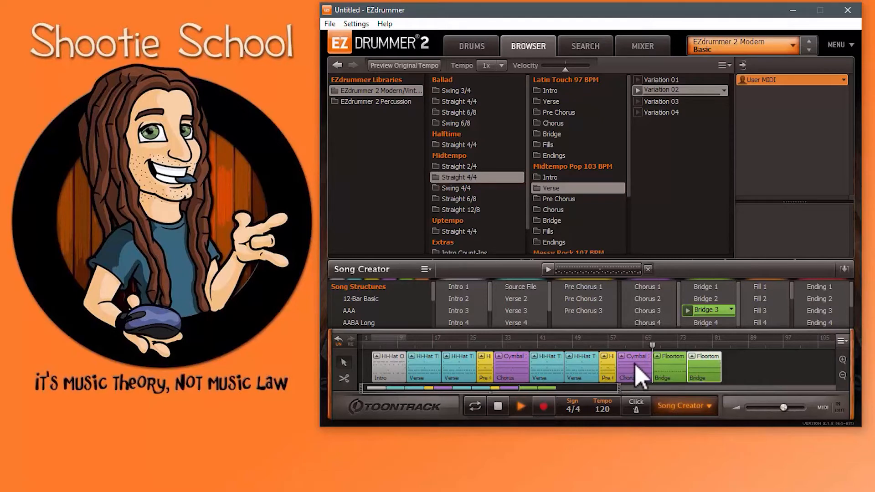
click(679, 347)
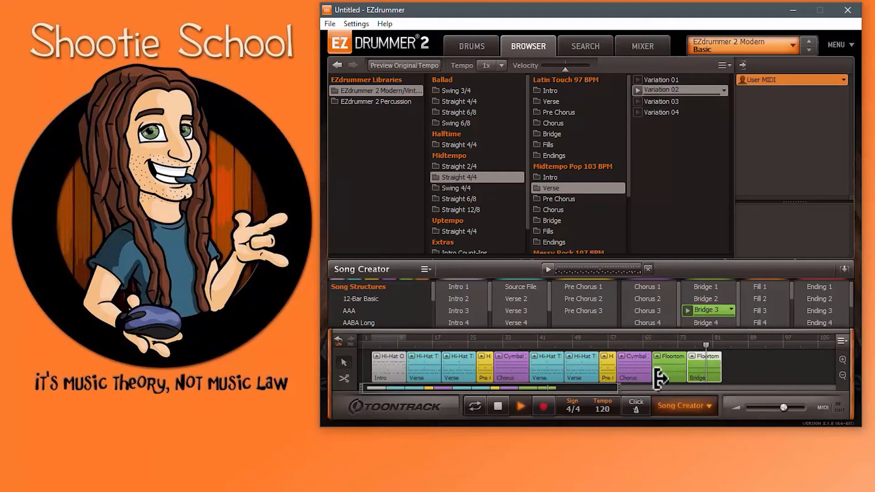
click(498, 406)
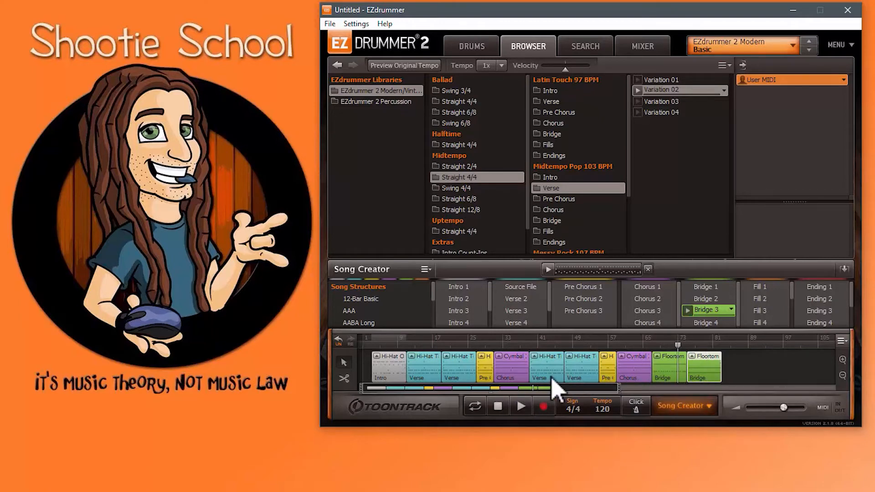
Paste the copied verse, pre-chorus and chorus section after the bridges and align it flush with the second bridge block.
right_click(726, 372)
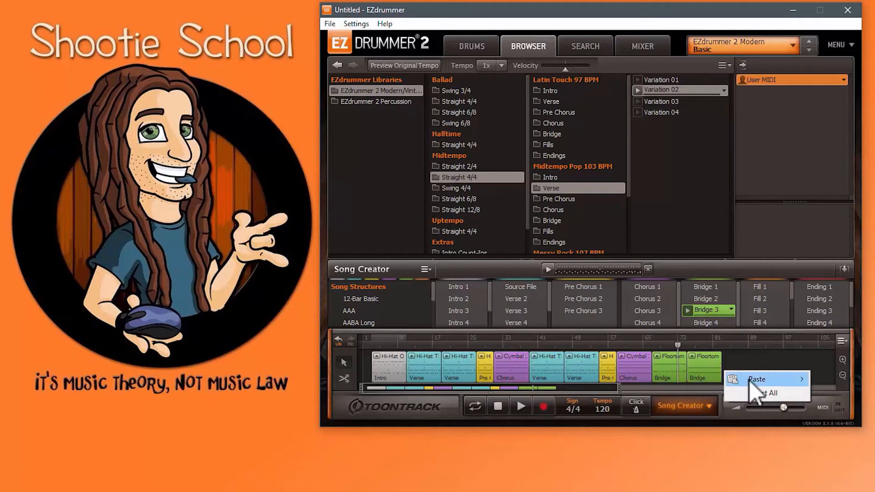
mouse_move(750, 381)
click(837, 381)
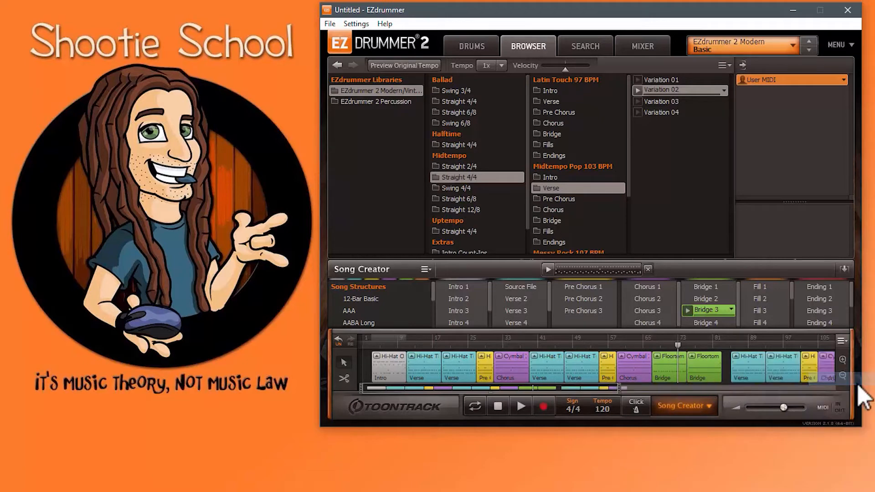
drag(727, 361, 817, 381)
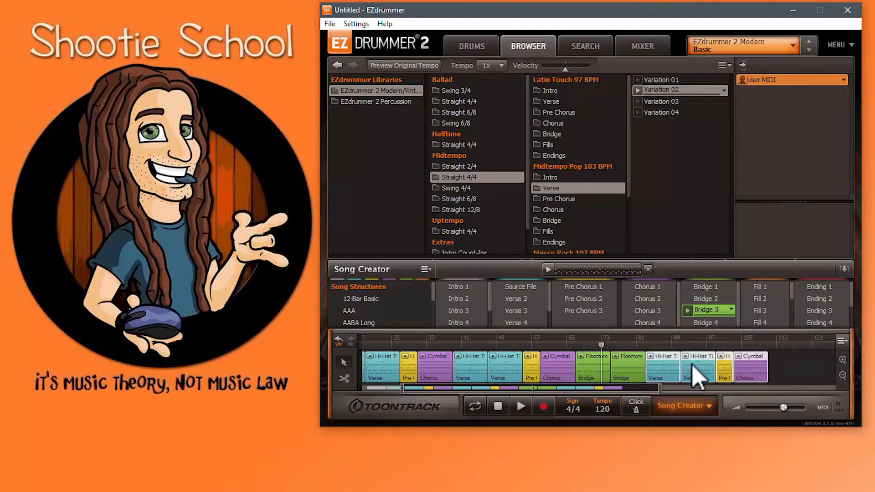
click(790, 366)
Duplicate the last chorus block directly after itself to make a double chorus at the end.
click(751, 366)
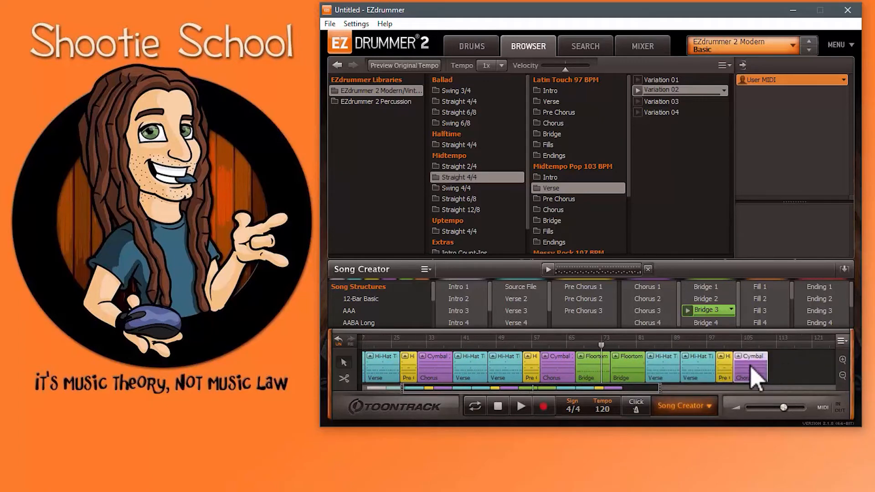
drag(757, 376, 789, 378)
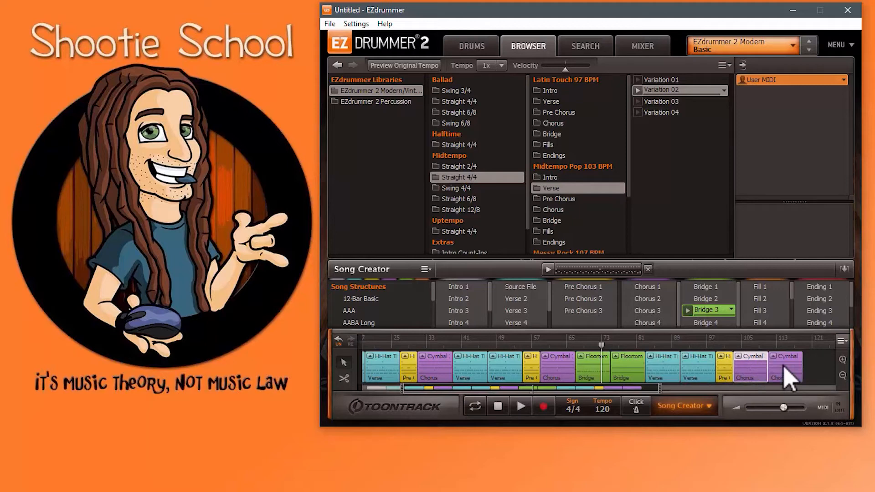
click(818, 371)
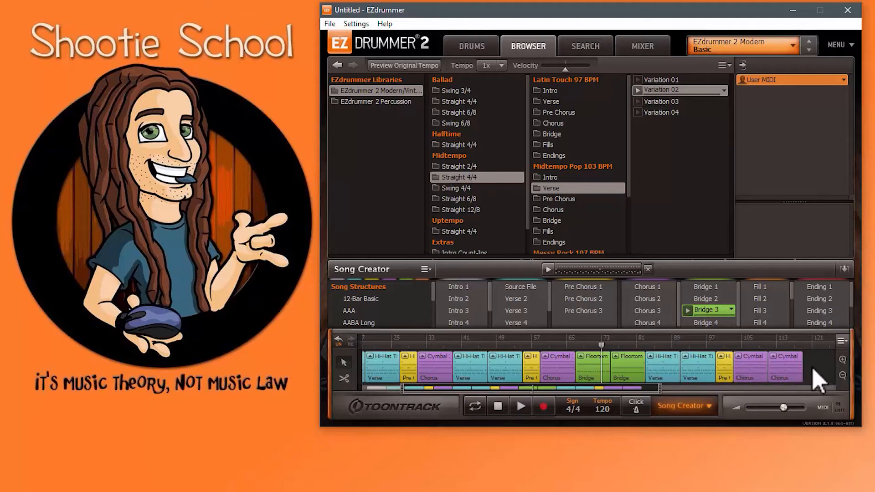
Audition several endings, including Ending 2, Ending 7 and Ending 6, and add Ending 6 after the final chorus block.
click(812, 299)
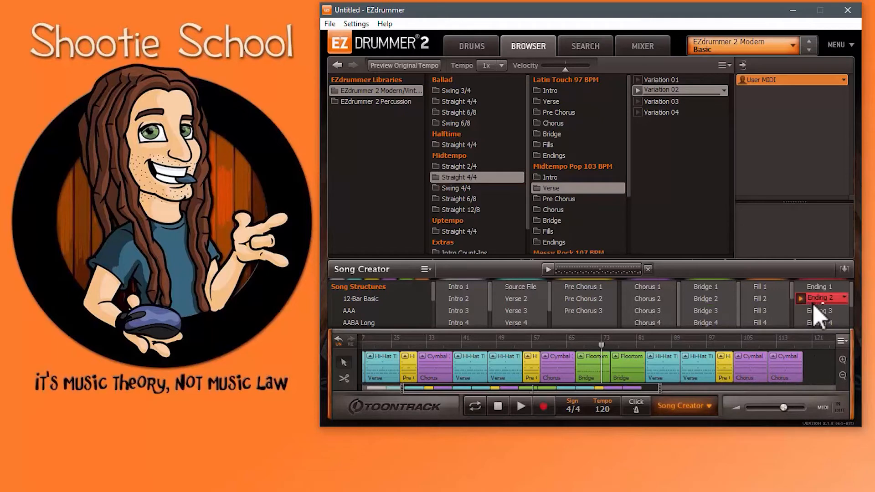
scroll(814, 310, down, 1)
click(802, 297)
click(814, 322)
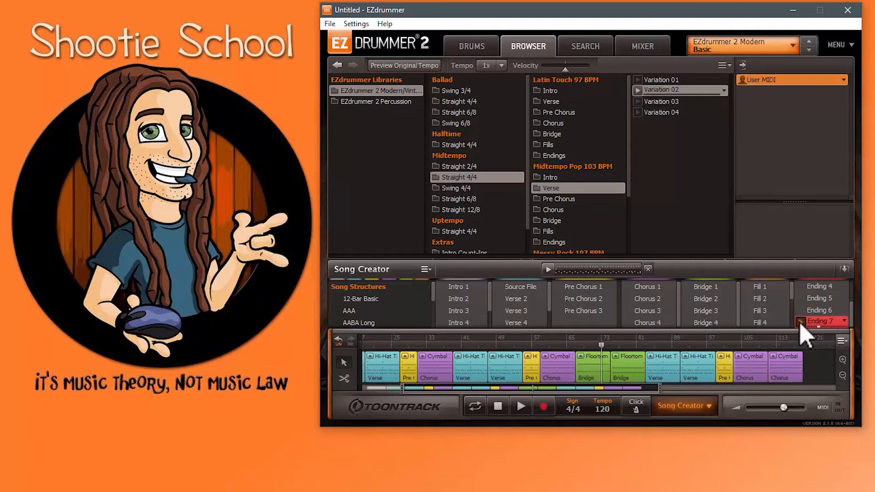
click(800, 310)
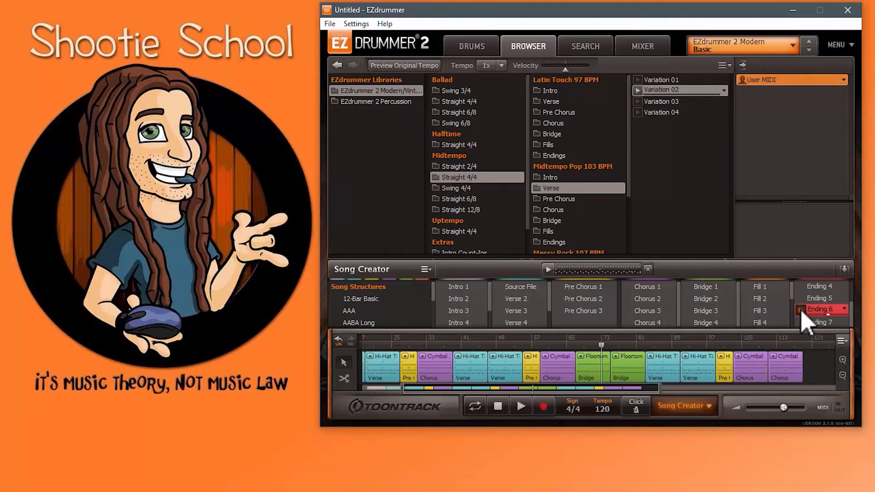
drag(804, 314, 801, 362)
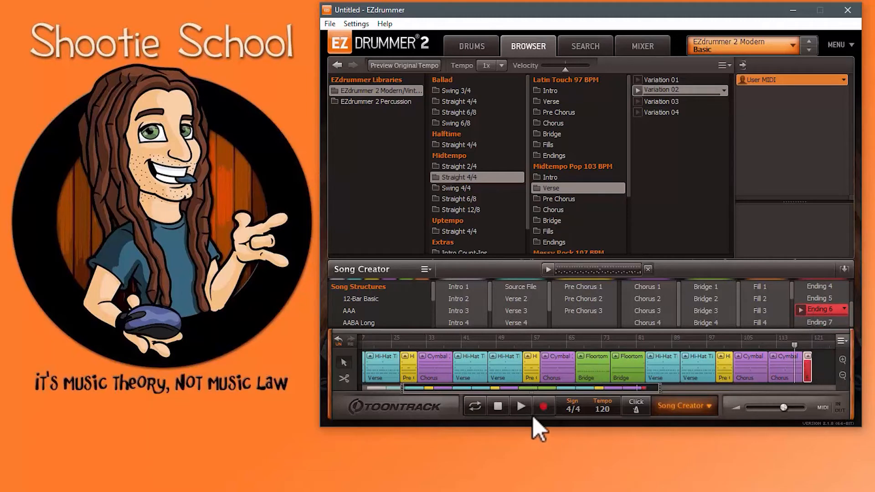
Play the end of the final chorus into the ending block to hear the transition, and stop playback.
click(522, 408)
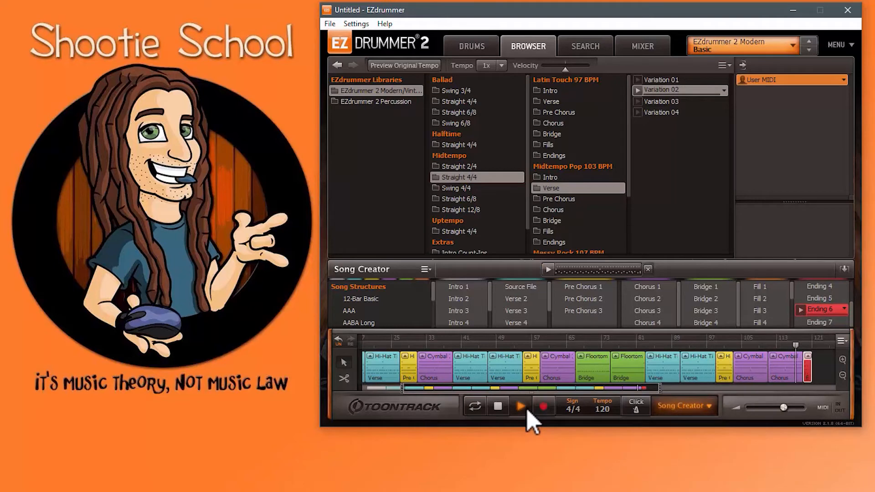
click(498, 407)
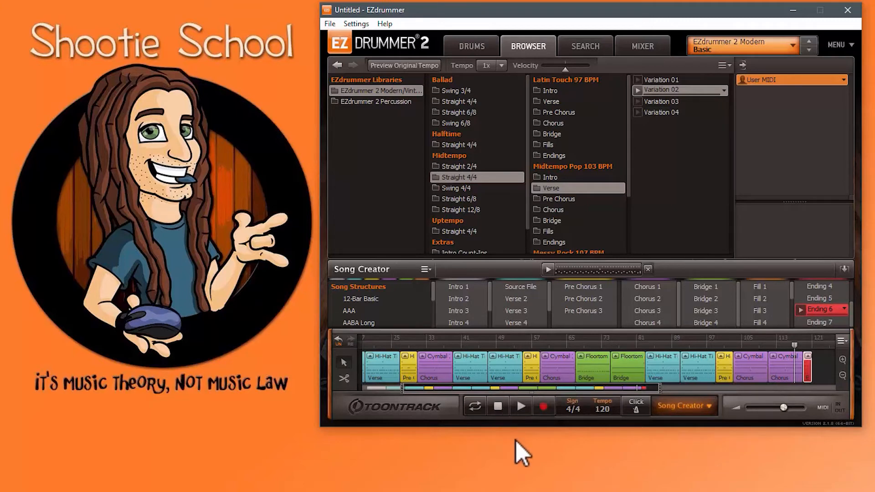
Show the whole song in the timeline and play from the start of the first of the two final chorus blocks, stopping shortly after.
drag(402, 390, 362, 391)
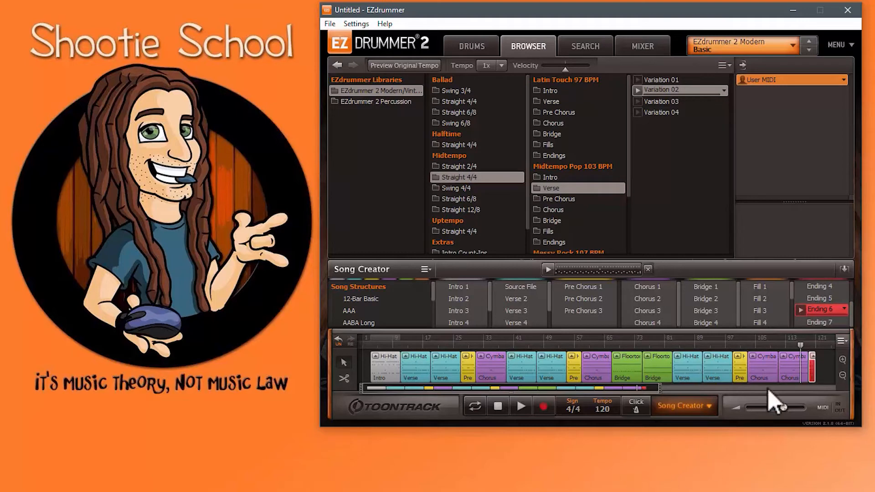
click(764, 370)
click(786, 370)
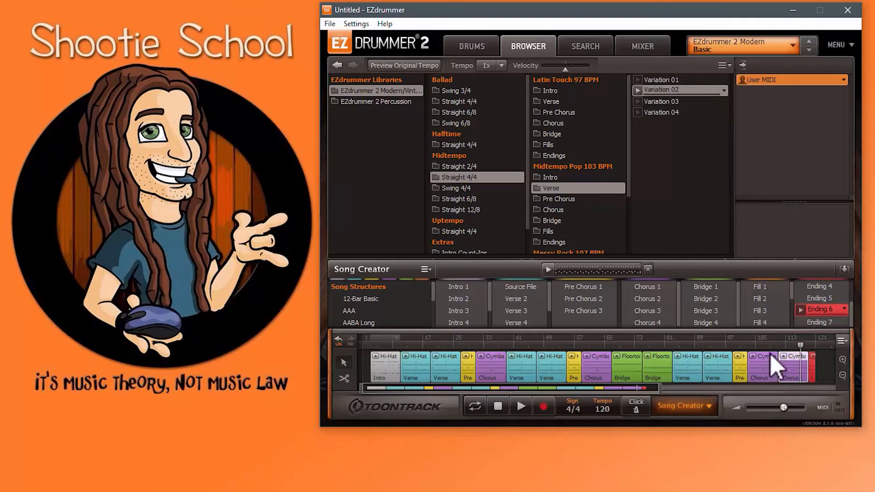
click(756, 345)
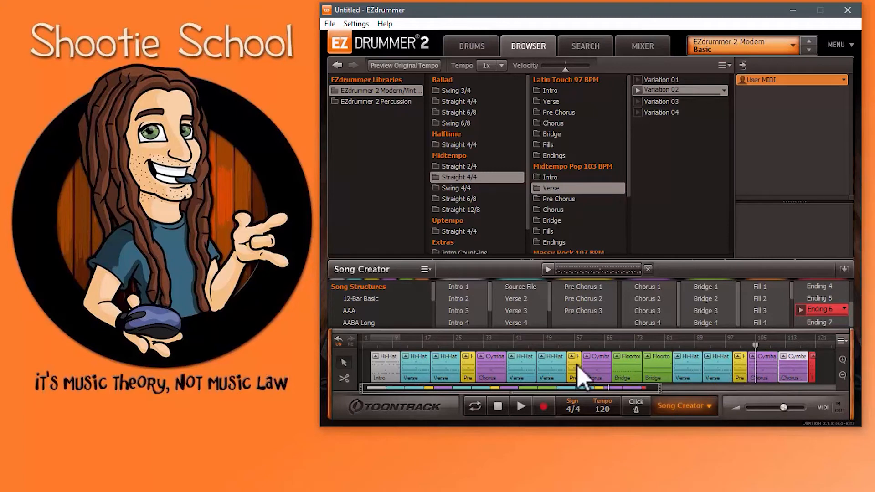
click(521, 406)
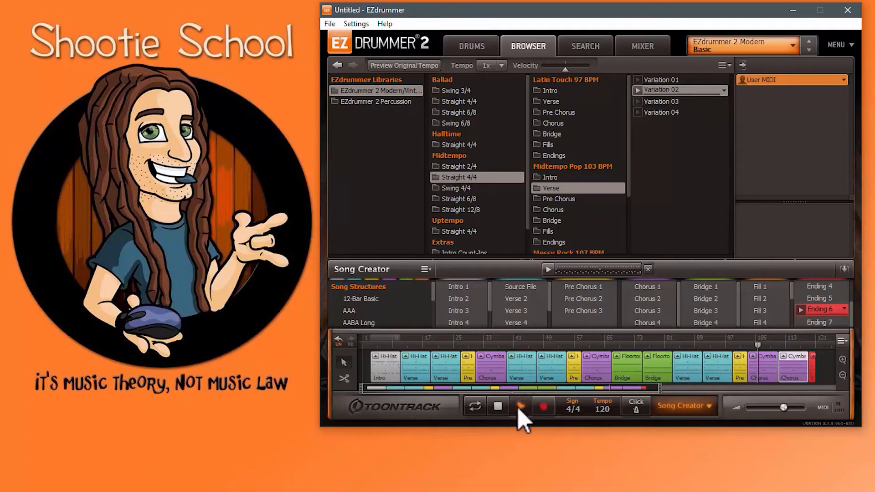
click(501, 410)
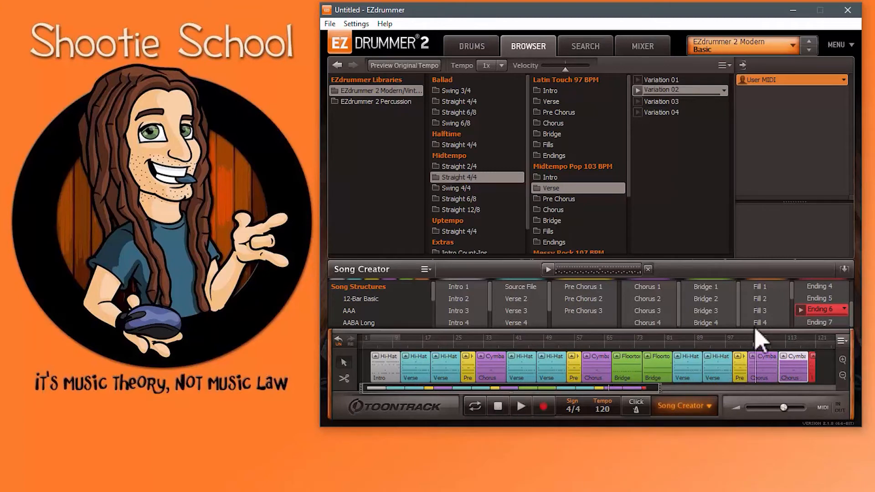
Audition the suggested fills and insert Fill 10 over the last bar of the first of the two final chorus blocks.
click(753, 300)
scroll(750, 301, down, 6)
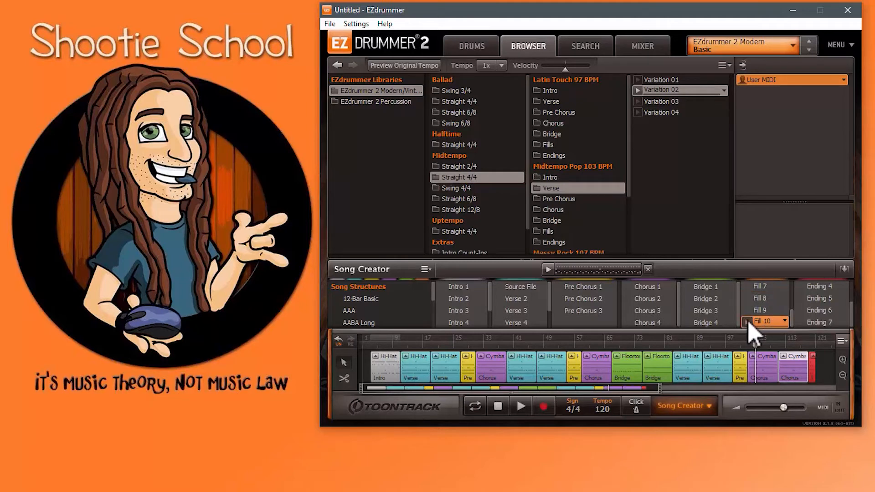
scroll(781, 376, up, 5)
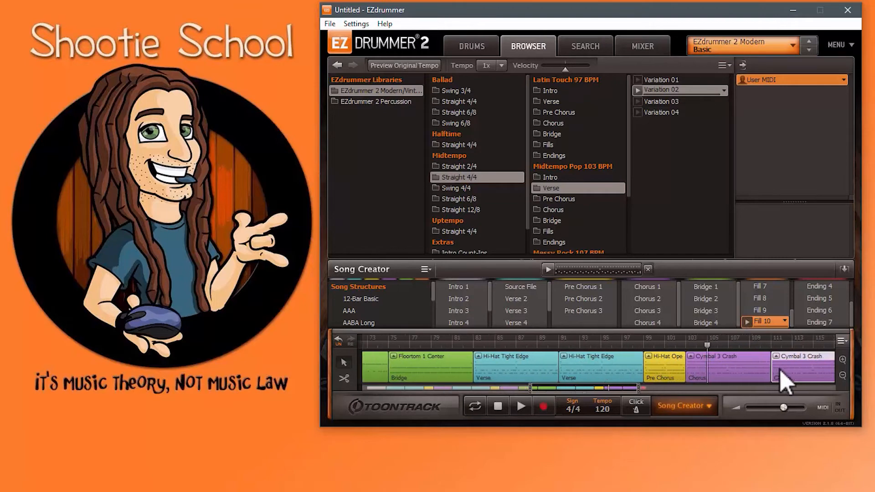
scroll(728, 370, right, 6)
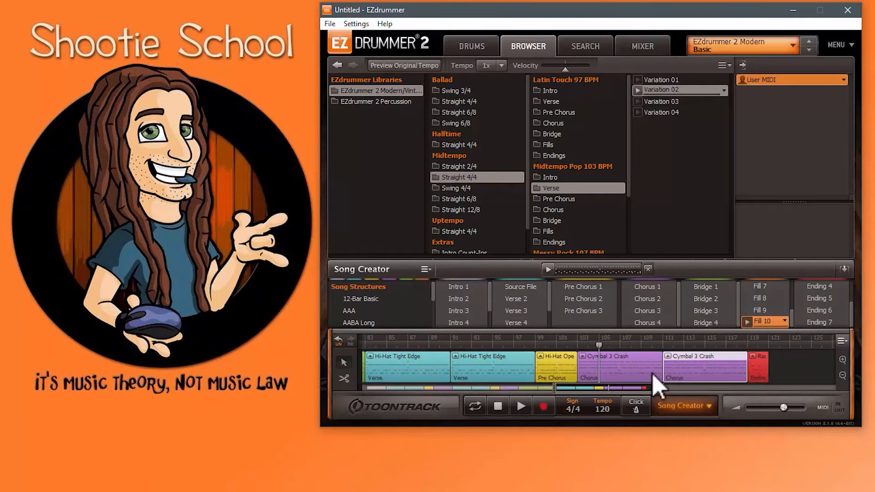
scroll(657, 371, up, 3)
scroll(657, 371, right, 3)
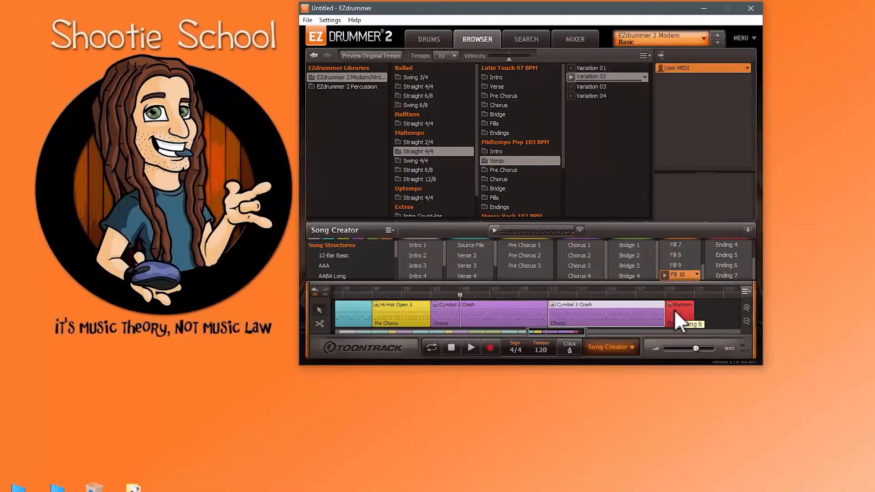
right_click(758, 363)
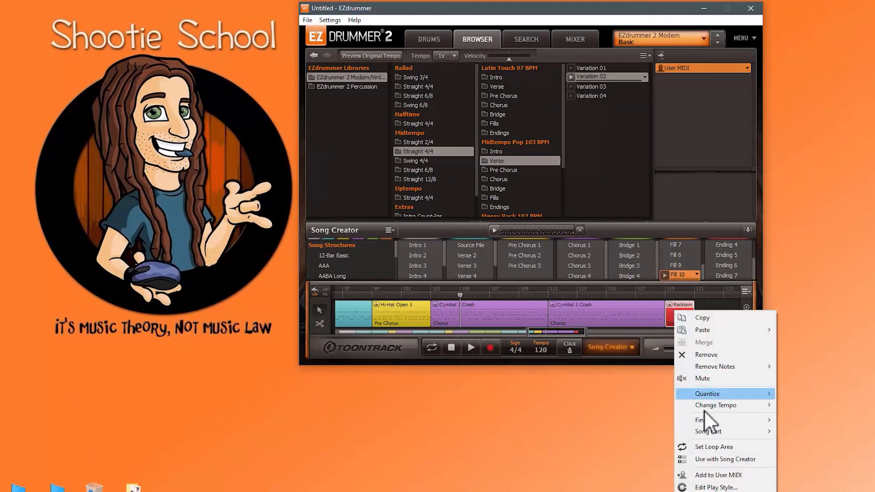
click(670, 309)
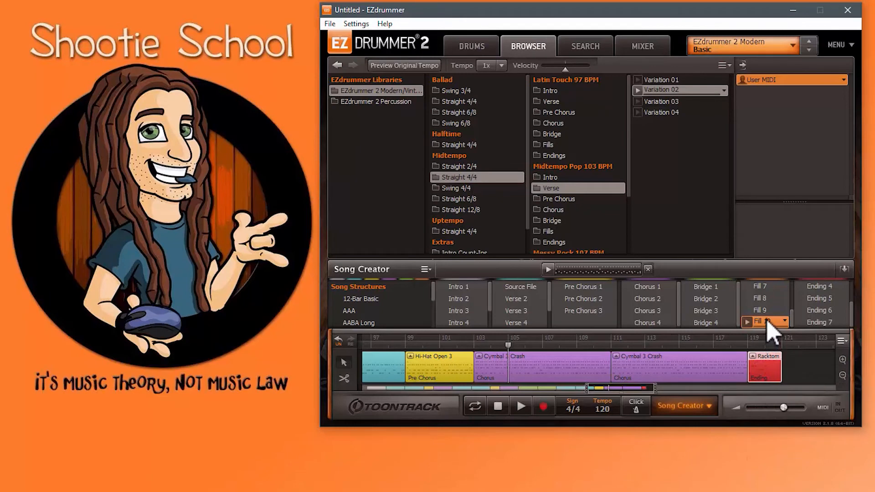
drag(768, 321, 595, 365)
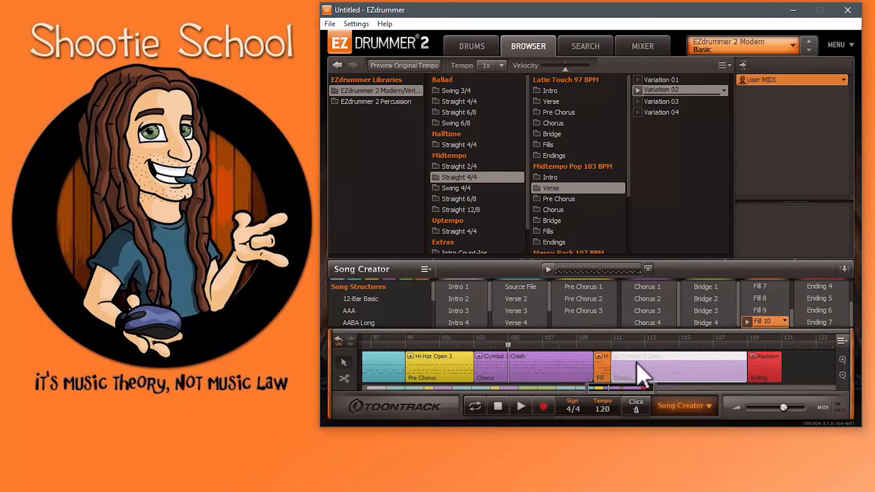
Play from just before the inserted fill into the final chorus to hear the transition, and stop playback.
click(604, 363)
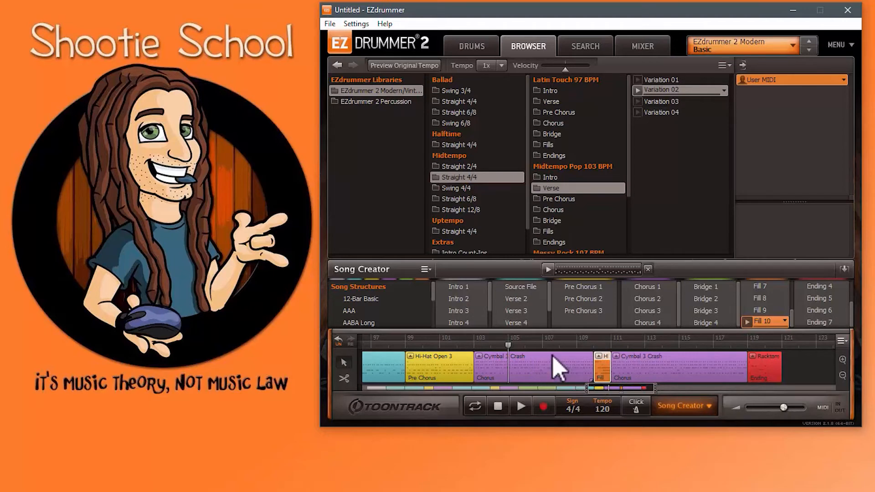
click(578, 360)
click(521, 407)
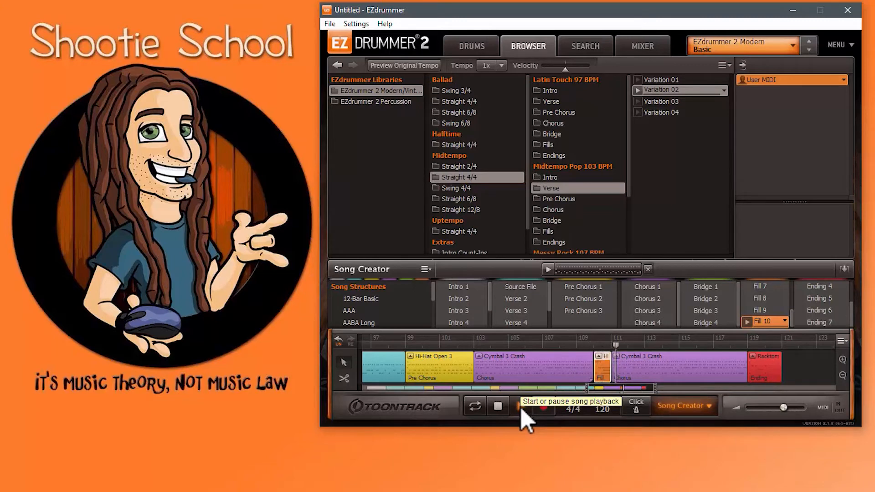
click(501, 410)
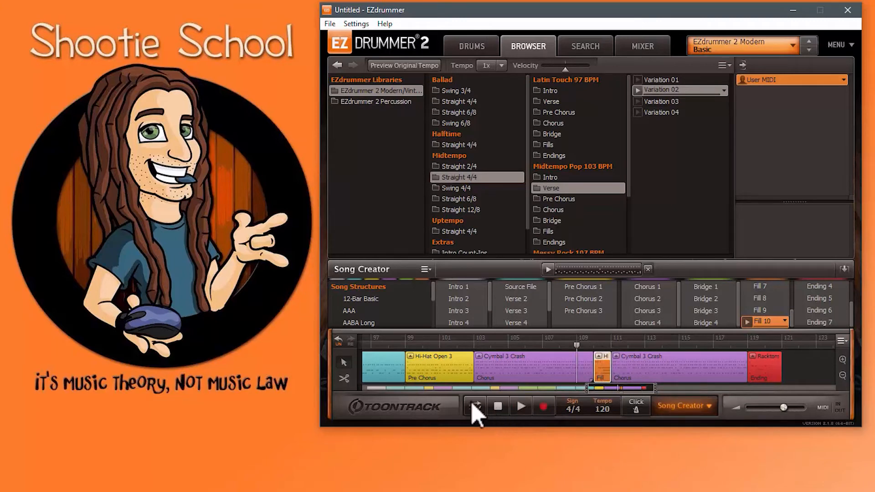
Show the whole song in the timeline and play the first verse block briefly from near its start.
drag(587, 388, 312, 388)
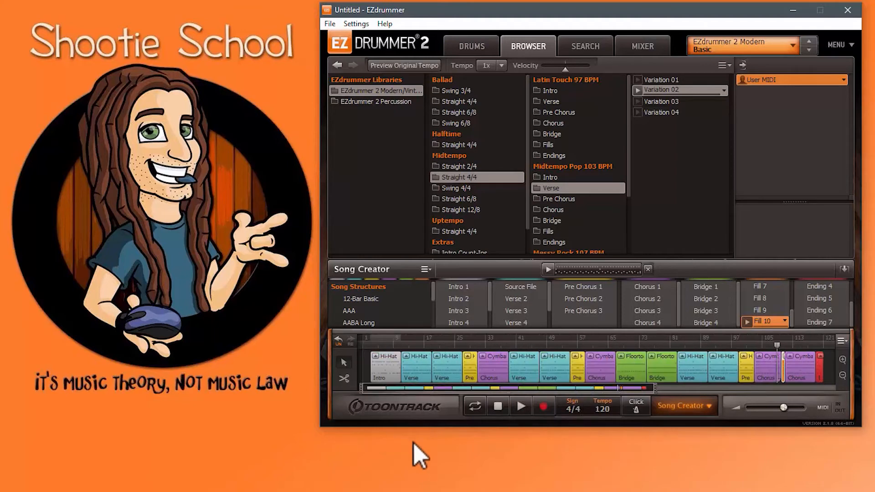
click(409, 354)
click(518, 408)
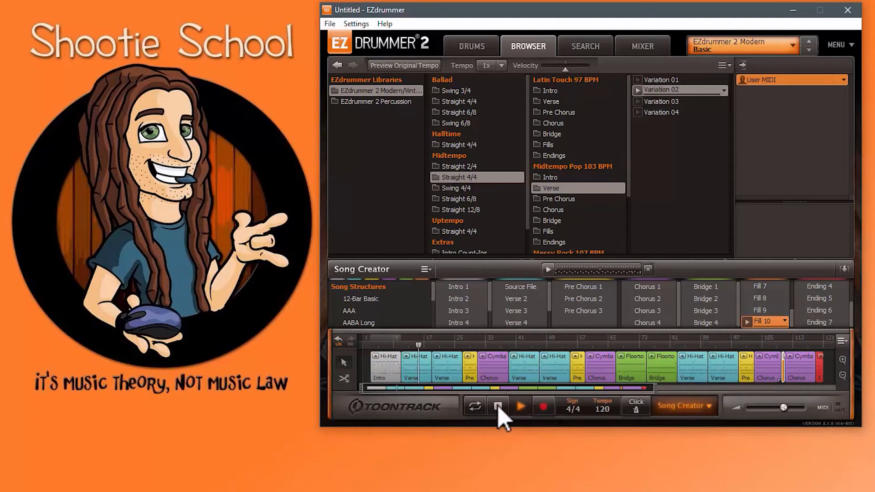
click(498, 406)
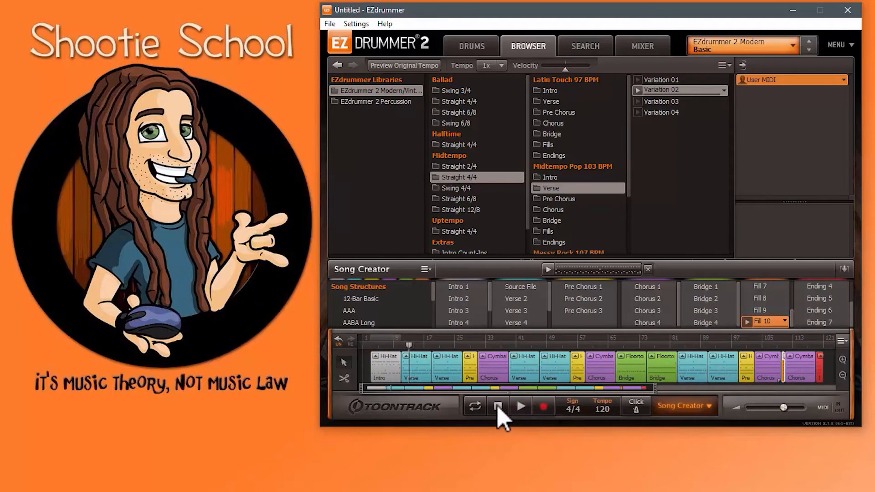
Replace all verses on the track with Verse 2 and play the first verse to hear the new groove.
right_click(515, 299)
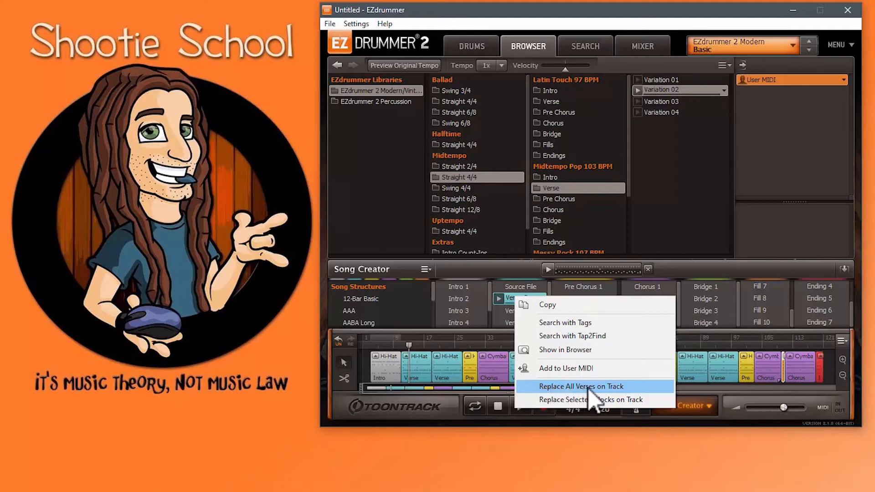
click(537, 390)
click(523, 404)
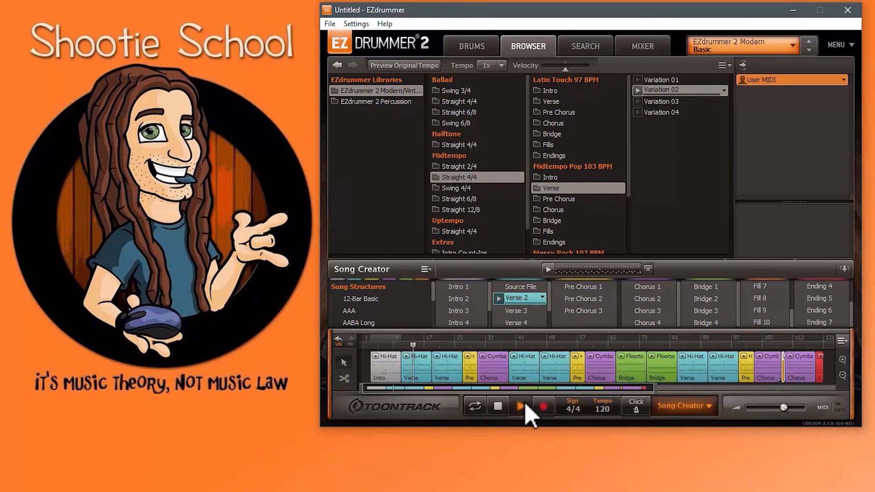
click(498, 407)
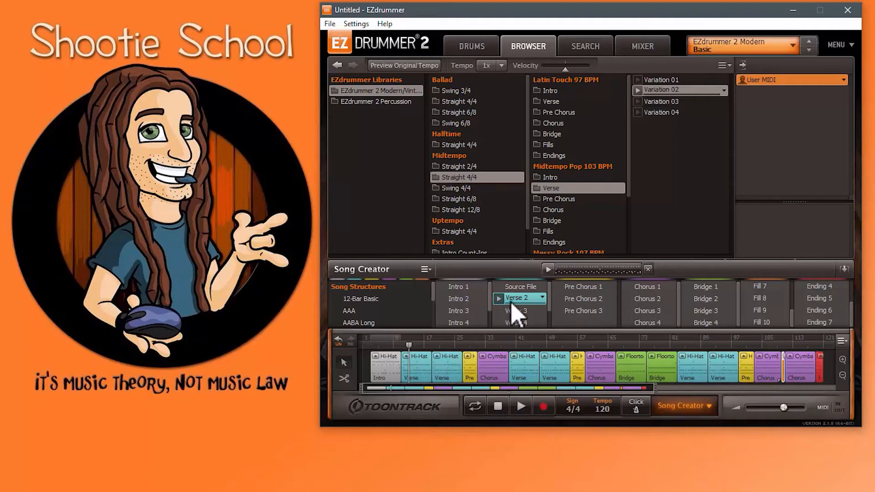
Audition the Source File verse groove and replace the first verse block of each of the three verse pairs with it.
click(499, 286)
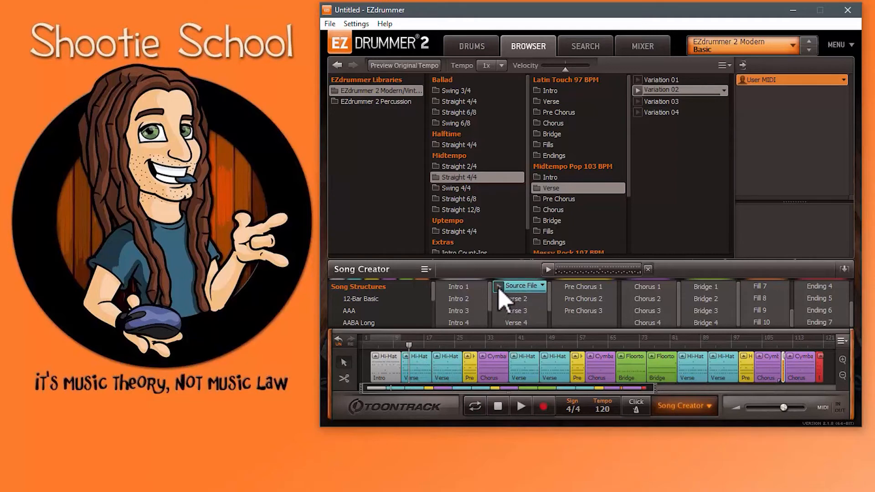
click(418, 367)
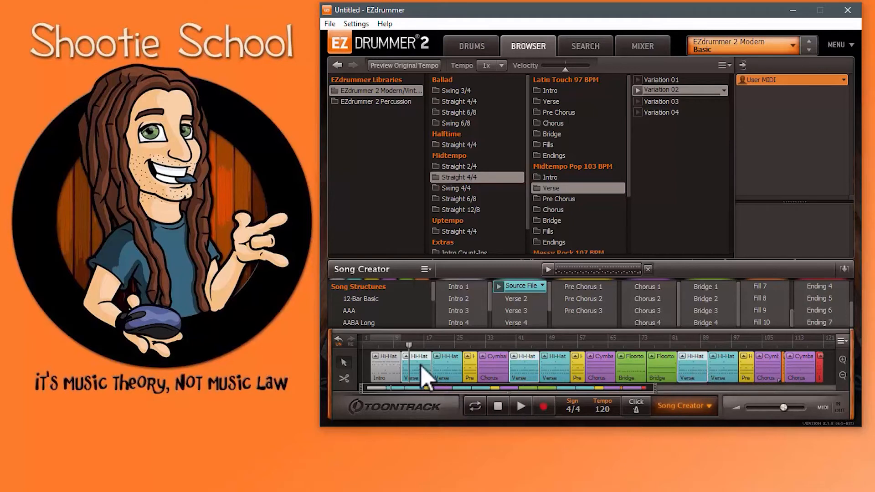
right_click(520, 287)
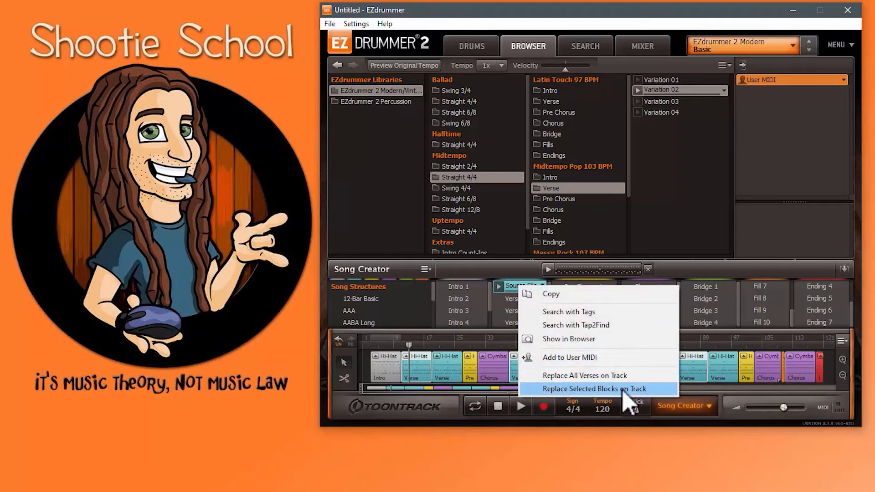
click(551, 389)
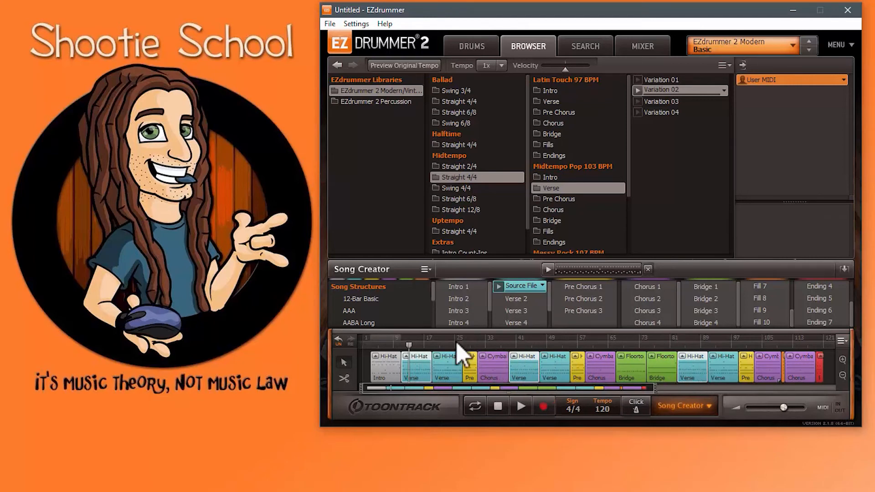
drag(409, 346, 420, 347)
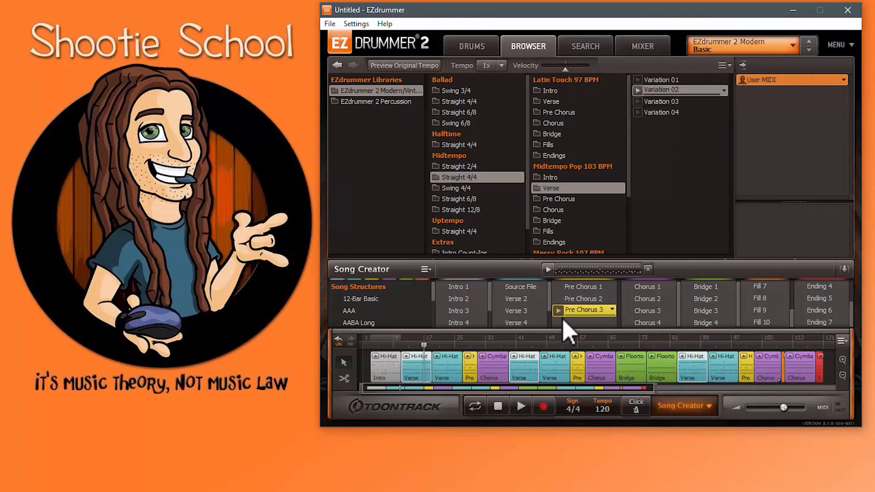
Replace the three selected verse blocks with Pre Chorus 3 and set their song part to Verse.
right_click(584, 311)
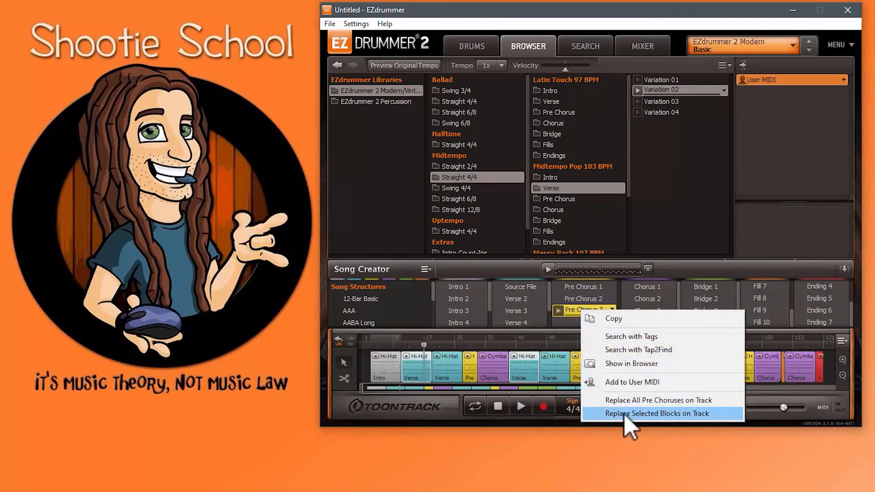
click(652, 414)
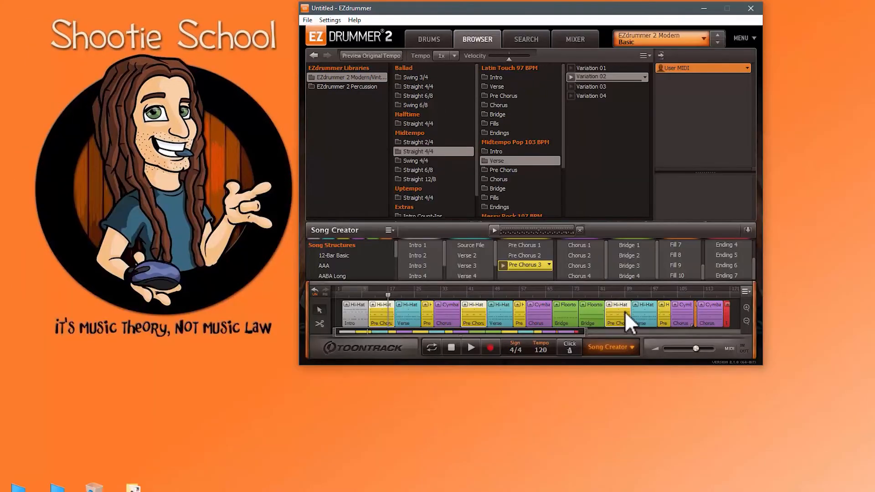
right_click(619, 314)
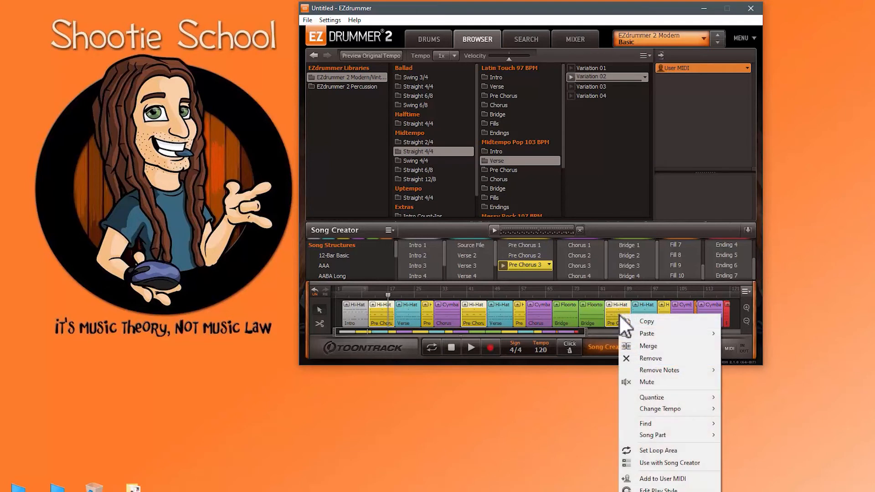
mouse_move(657, 435)
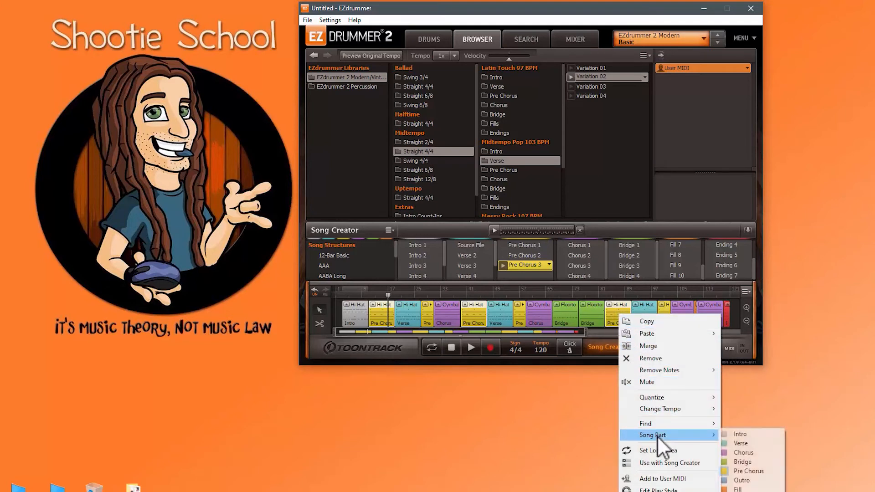
click(743, 441)
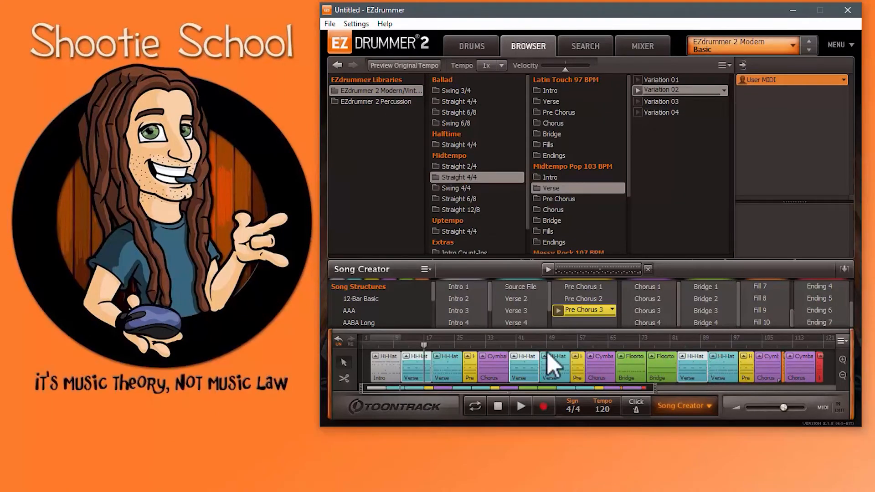
Undo the song part change and the Pre Chorus 3 replacement on the three selected blocks.
click(339, 345)
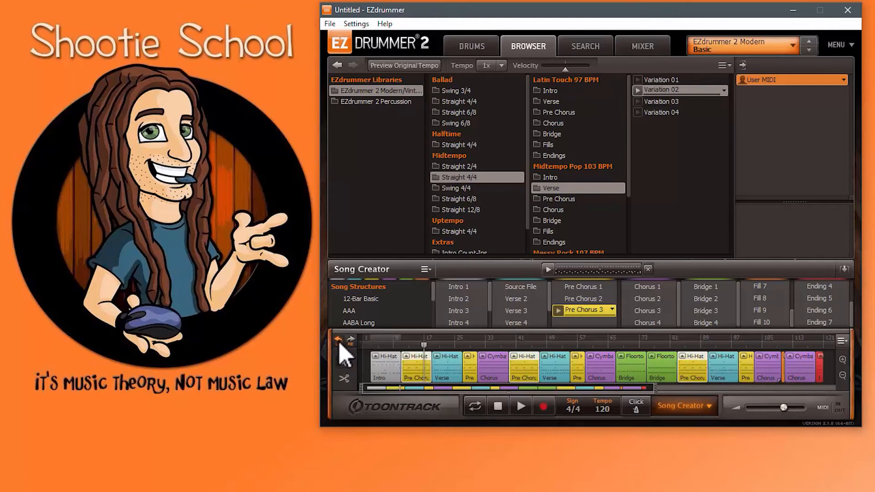
click(339, 343)
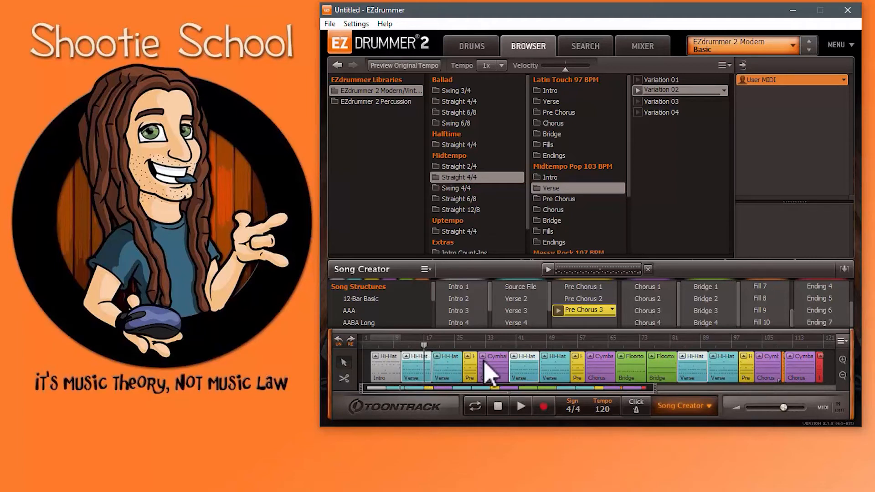
Play the song from the first verse to hear how the groove leads into the second verse.
click(522, 408)
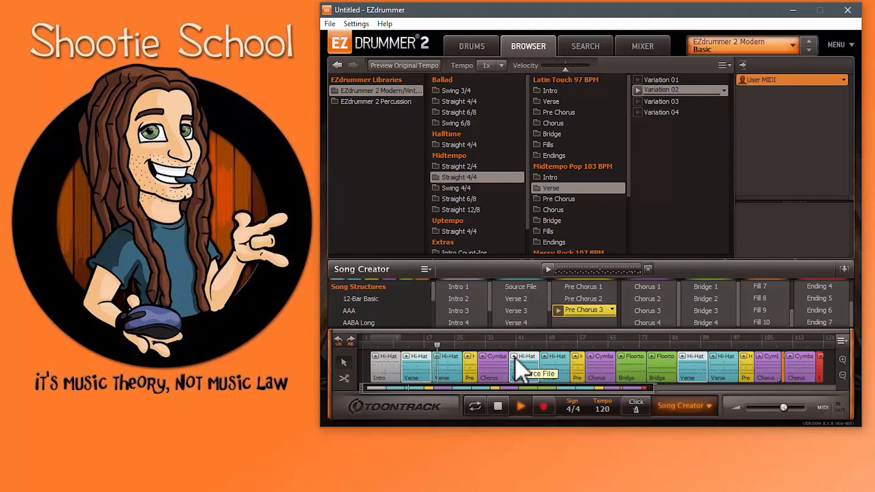
click(498, 407)
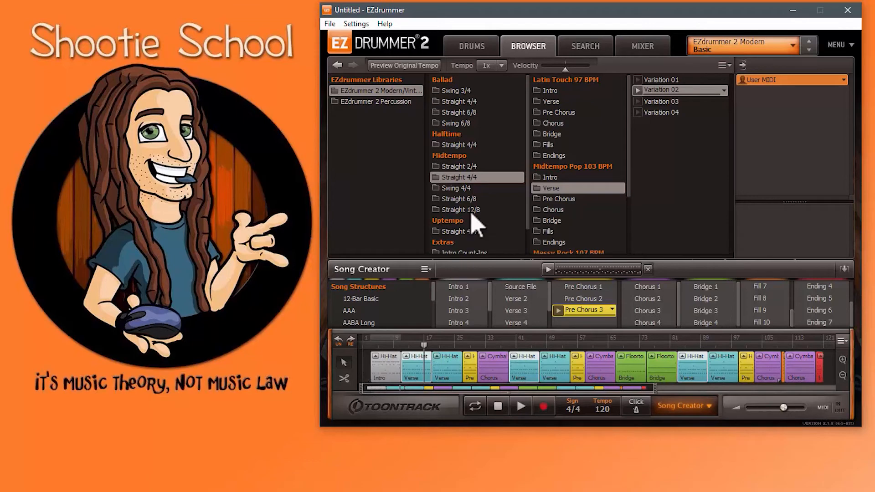
Add the Straight 4/4 count-in Variation 01 from Intro Count-Ins before the intro and play the song from the start.
scroll(470, 228, down, 1)
click(464, 227)
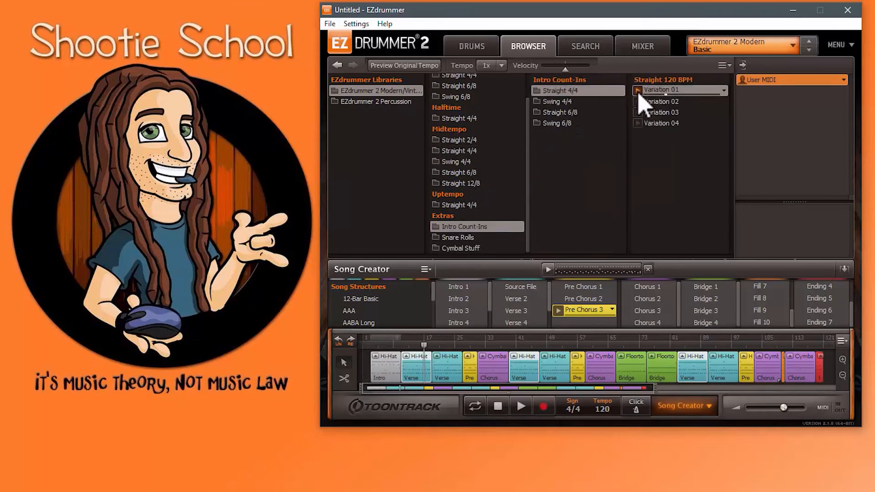
mouse_move(638, 94)
mouse_down()
mouse_move(658, 101)
mouse_move(344, 362)
mouse_move(495, 246)
mouse_move(370, 364)
mouse_up()
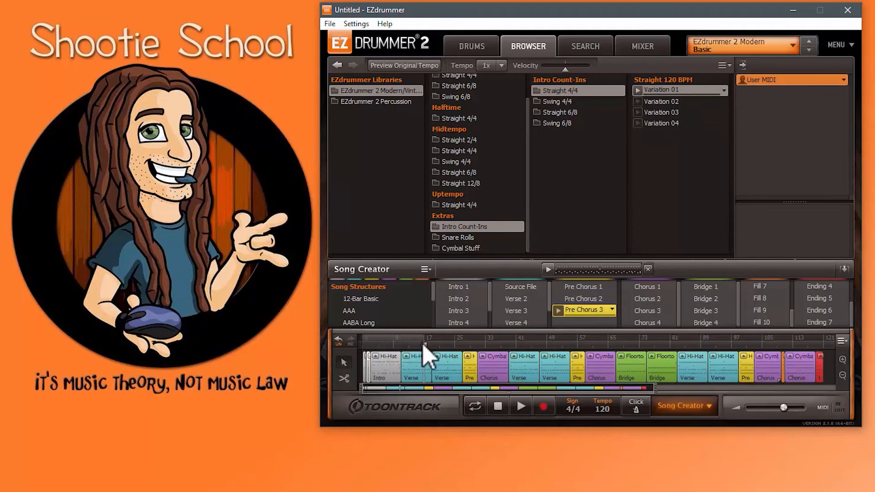
drag(423, 345, 329, 371)
click(520, 406)
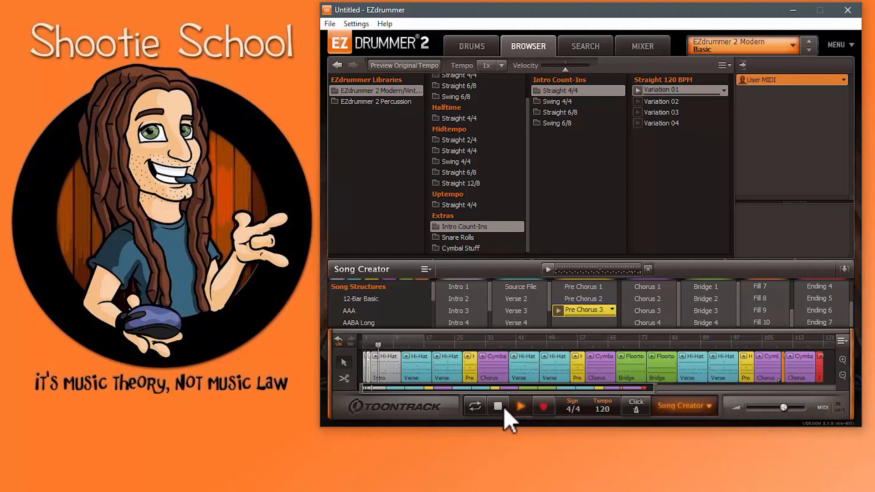
click(500, 407)
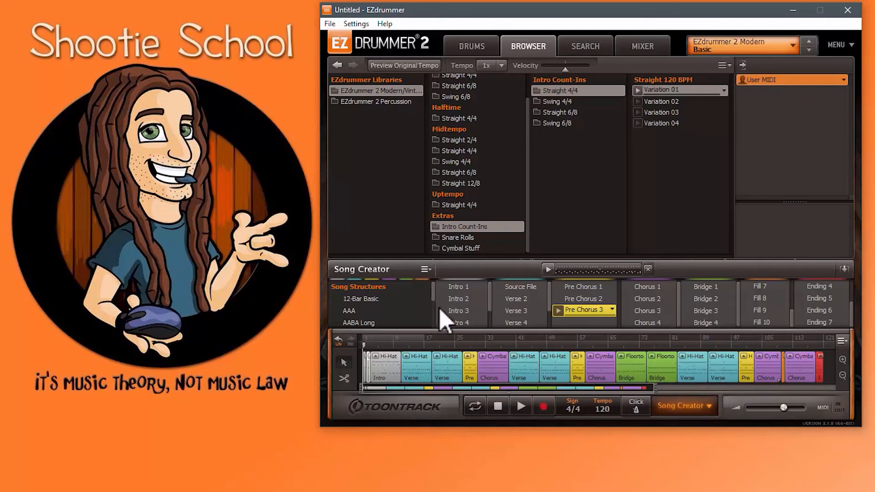
Save the current track as a song structure named "Shootie's Song Structure".
click(426, 270)
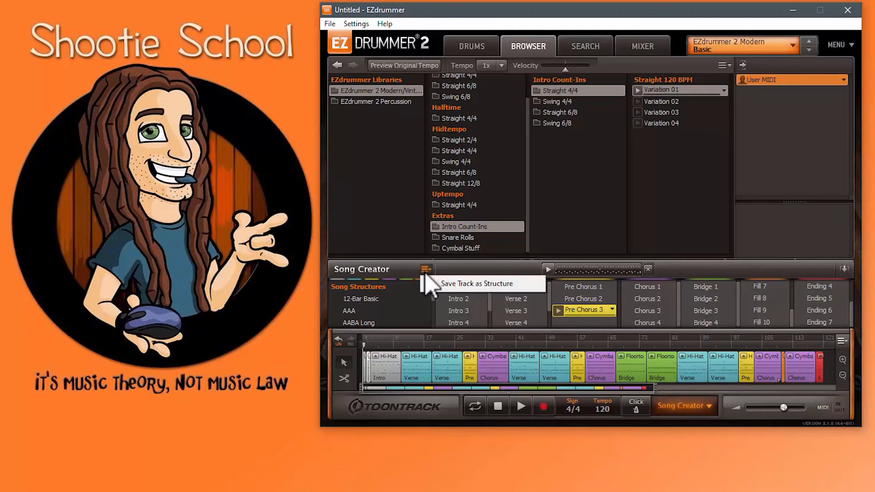
click(471, 285)
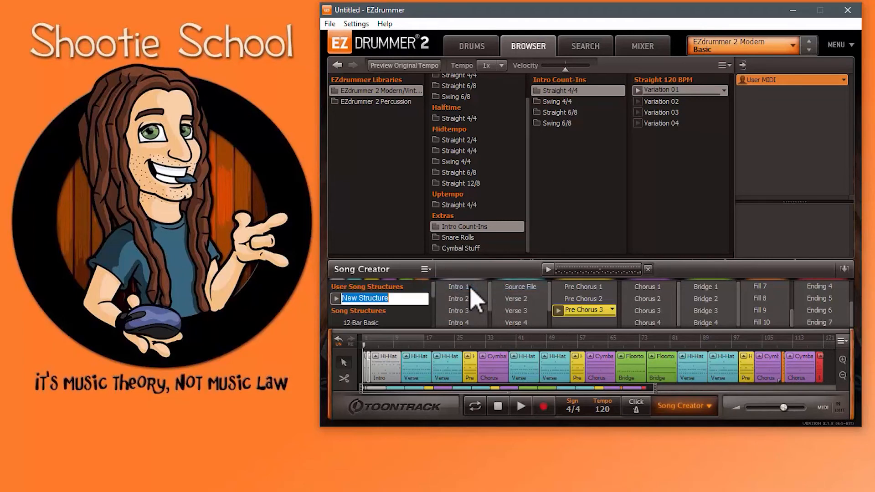
text(Shootie's Song)
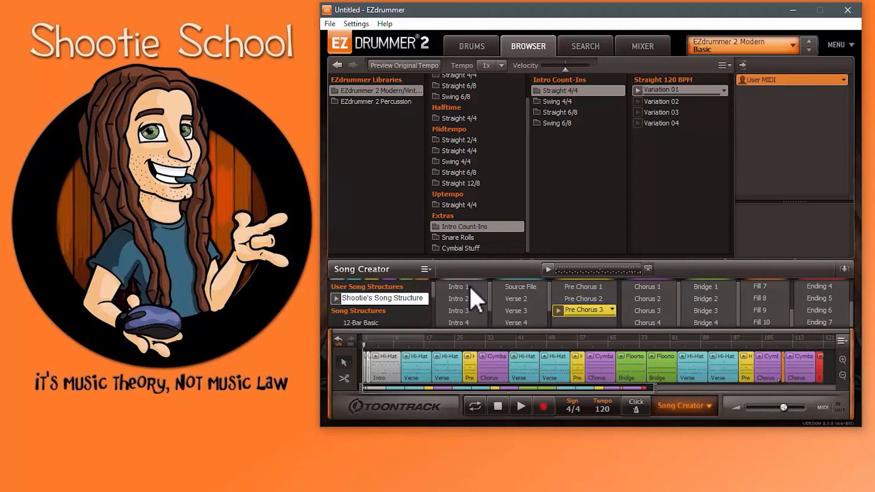
text( Structure)
key(Return)
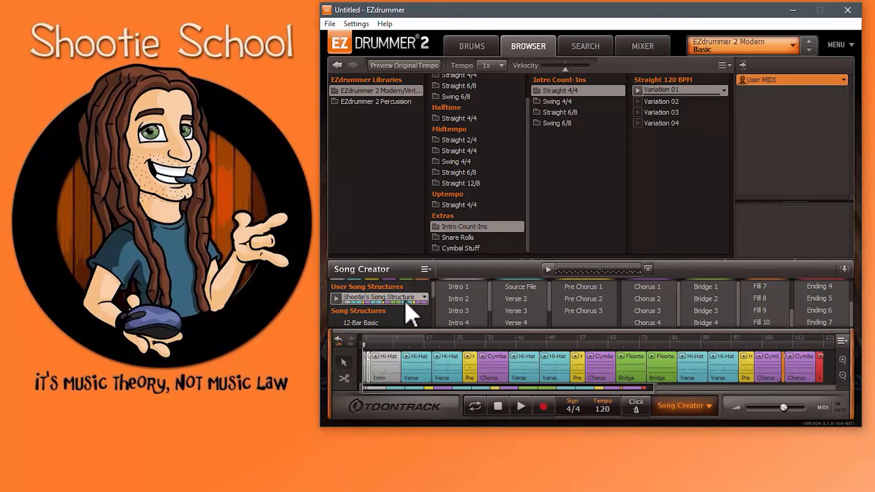
Remove all blocks from the song track and clear the source groove from the Song Creator's MIDI drop zone.
drag(349, 319, 696, 370)
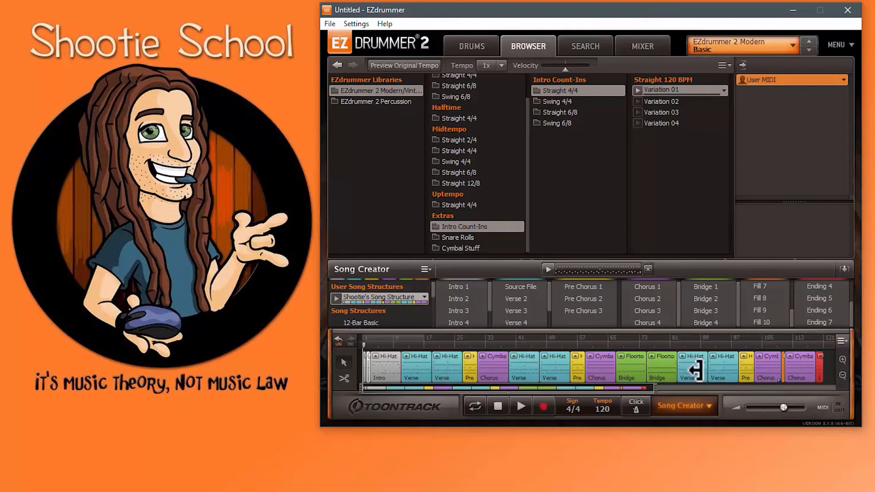
right_click(828, 364)
click(854, 382)
right_click(794, 368)
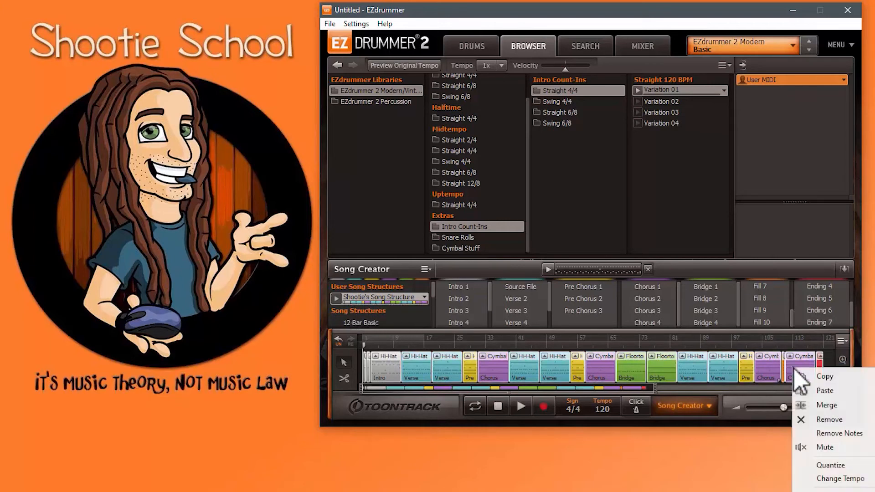
click(835, 419)
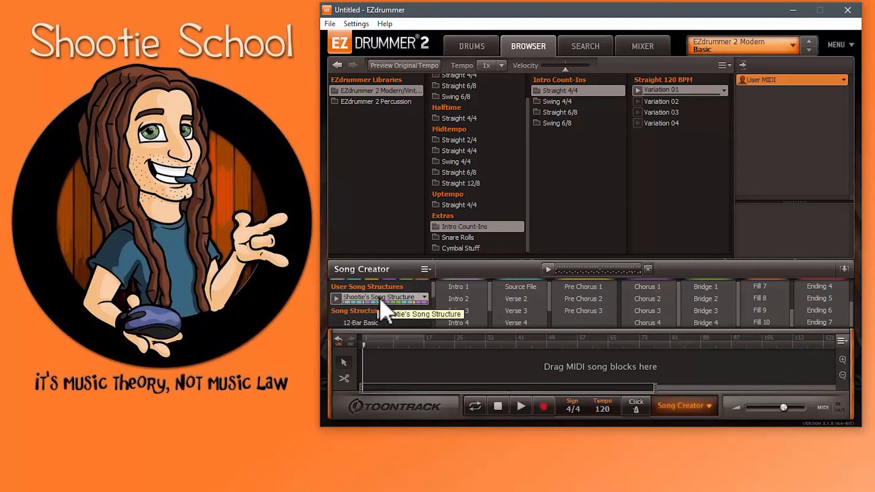
click(648, 269)
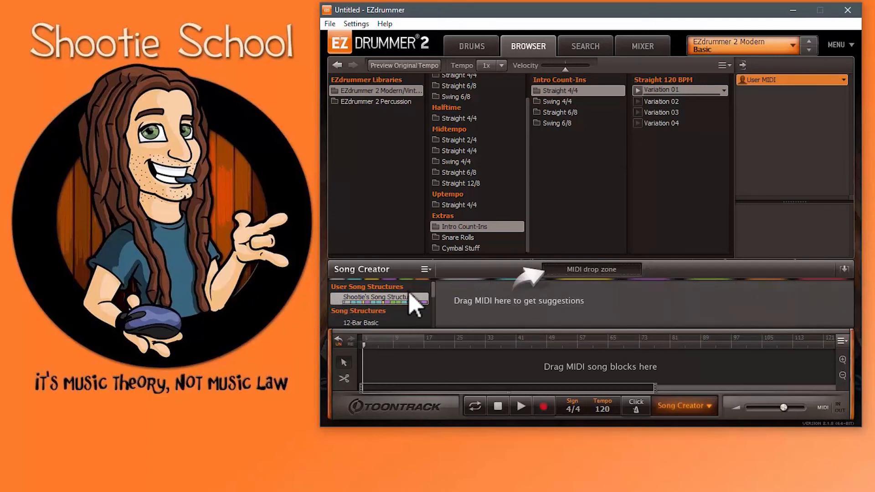
Set Variation 01 of the Latin Touch 97 BPM verses, under Midtempo Straight 4/4, as the Song Creator's source groove.
right_click(378, 299)
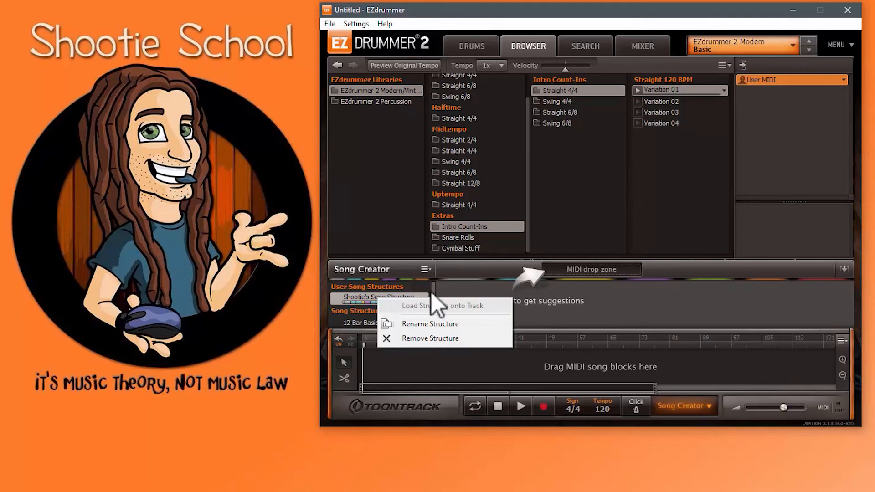
mouse_move(670, 91)
mouse_down()
mouse_move(615, 176)
mouse_move(579, 270)
mouse_move(590, 264)
mouse_move(661, 95)
mouse_up()
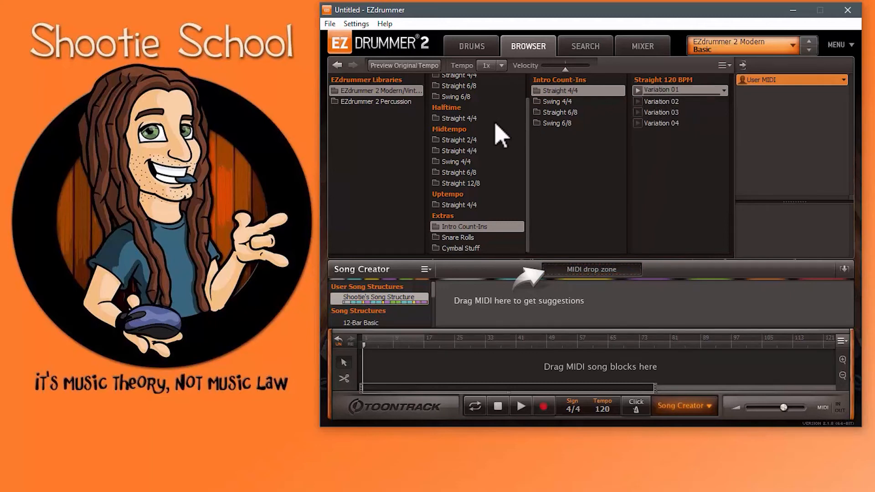
click(459, 152)
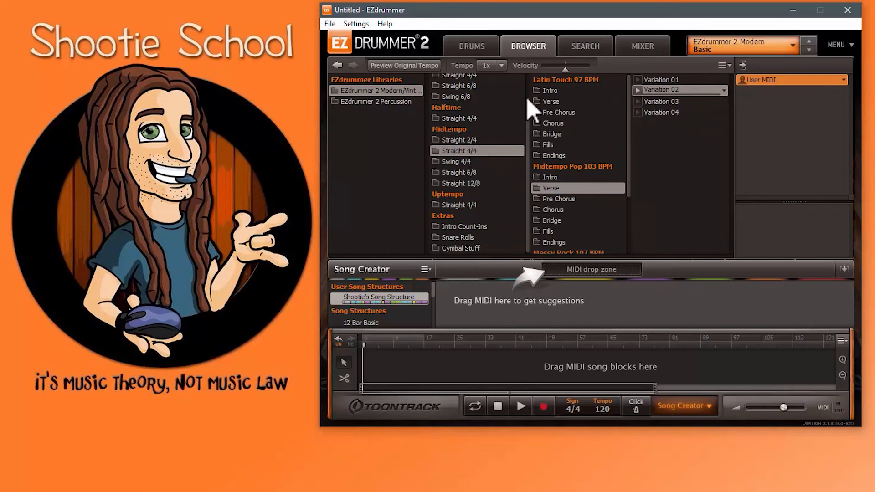
click(553, 102)
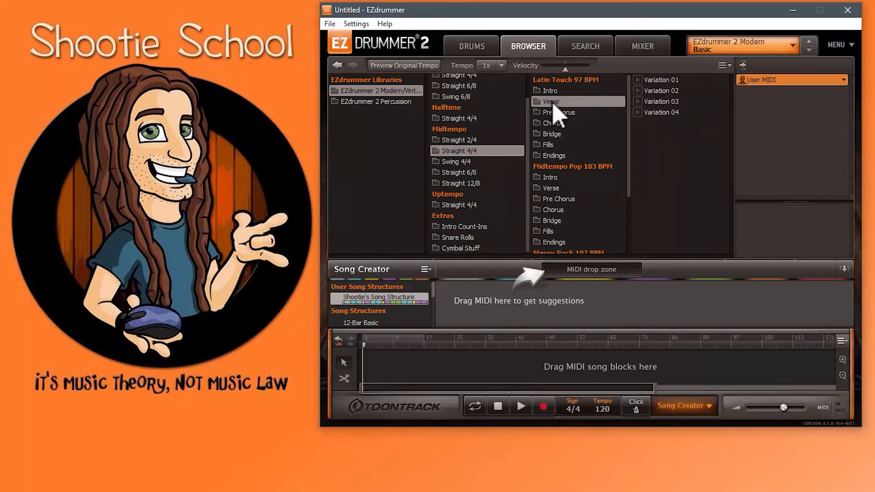
click(665, 81)
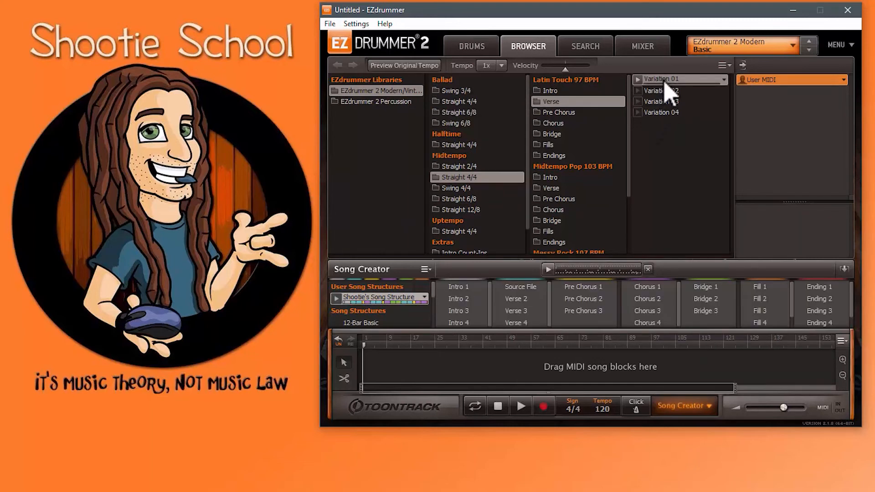
drag(664, 82, 575, 273)
Load Shootie's Song Structure onto the empty track with the new groove and play the song.
right_click(382, 305)
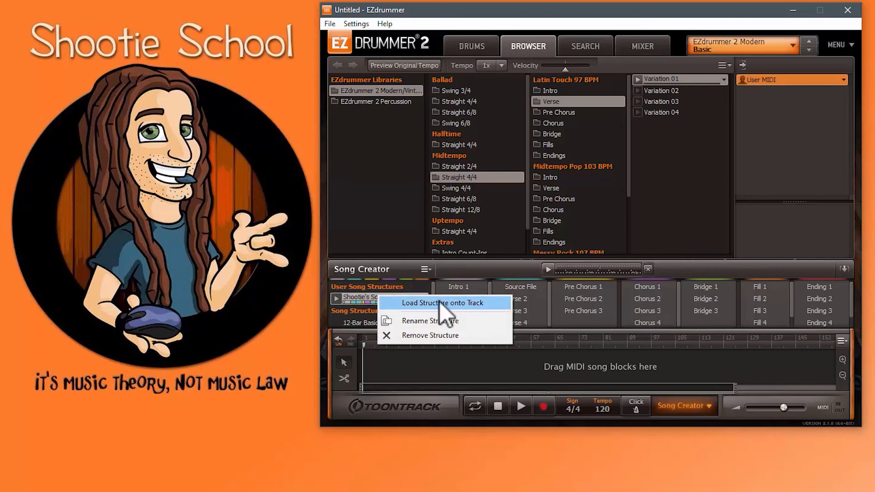
click(403, 304)
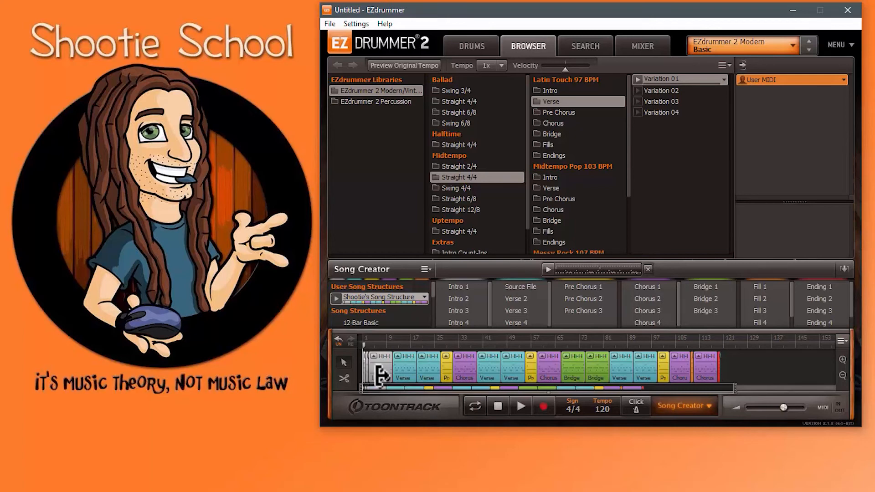
click(381, 365)
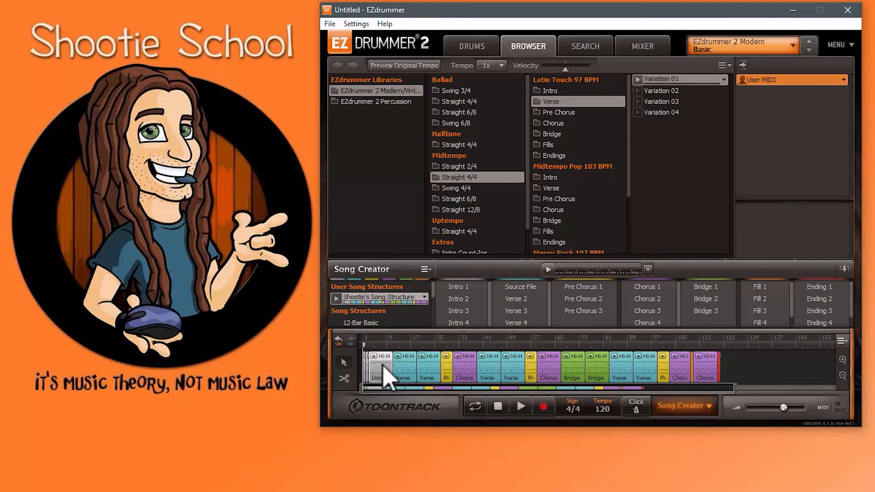
shift+click(719, 368)
drag(738, 390, 649, 389)
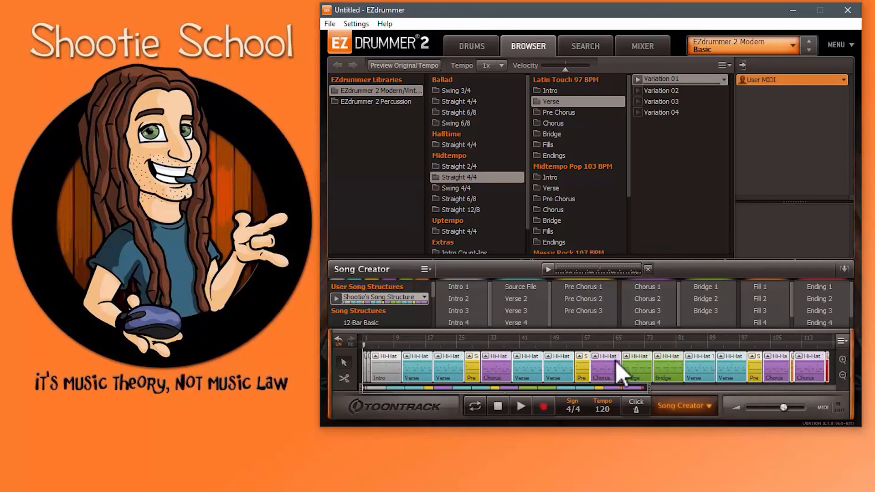
click(520, 407)
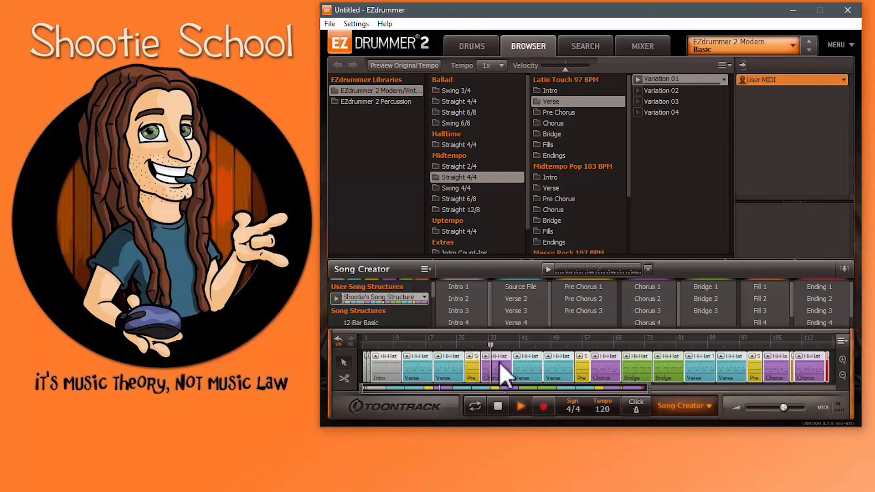
Replace all choruses on the track with Chorus 2 and play the song from the start.
click(488, 378)
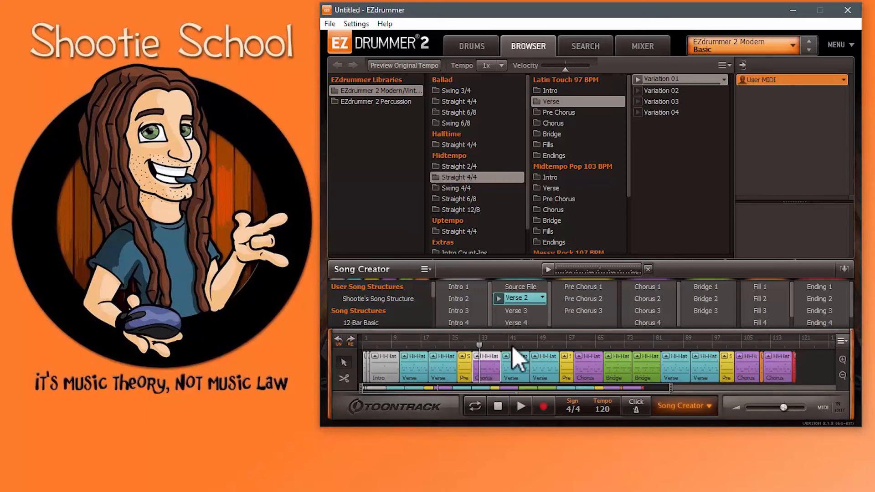
right_click(651, 300)
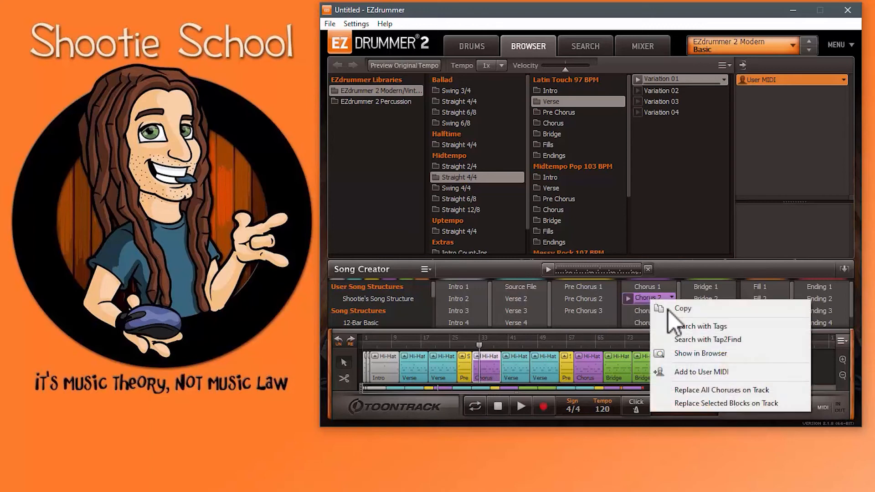
click(702, 391)
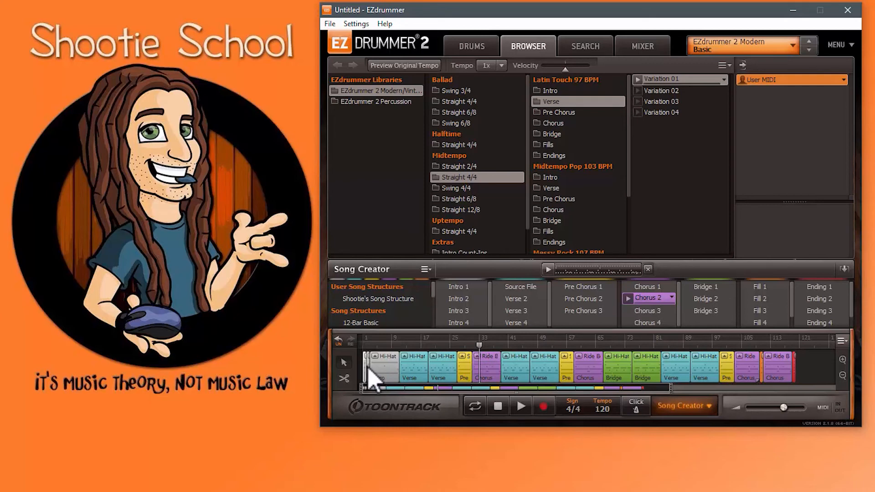
click(366, 342)
click(521, 406)
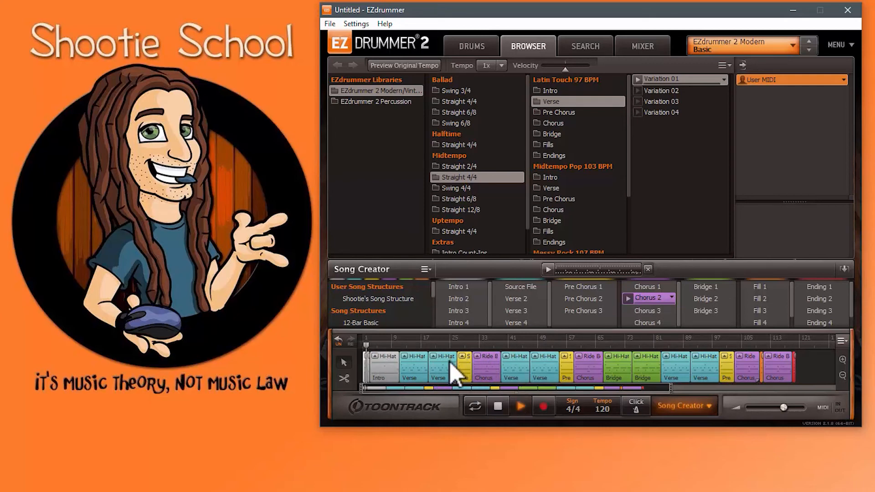
click(499, 408)
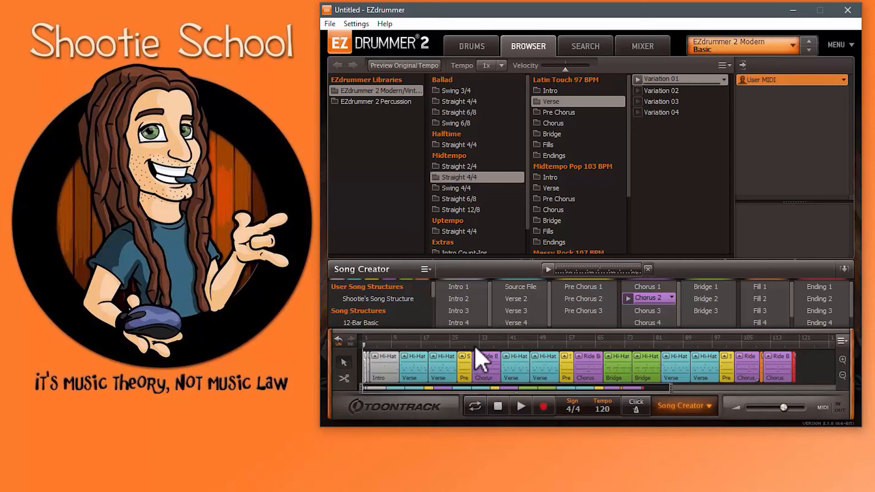
Audition the Straight 4/4 count-in Variation 01 from Intro Count-Ins and put it in place of the short opening block on the track.
scroll(484, 215, down, 1)
click(469, 226)
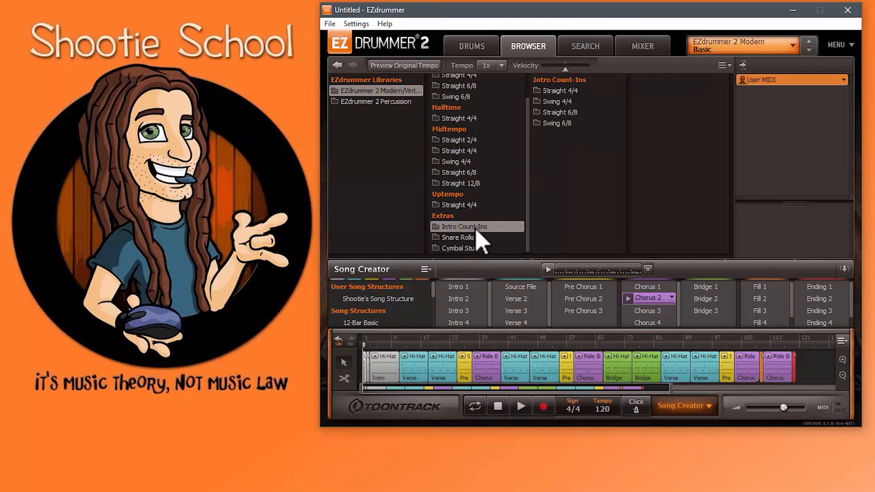
click(557, 92)
click(639, 93)
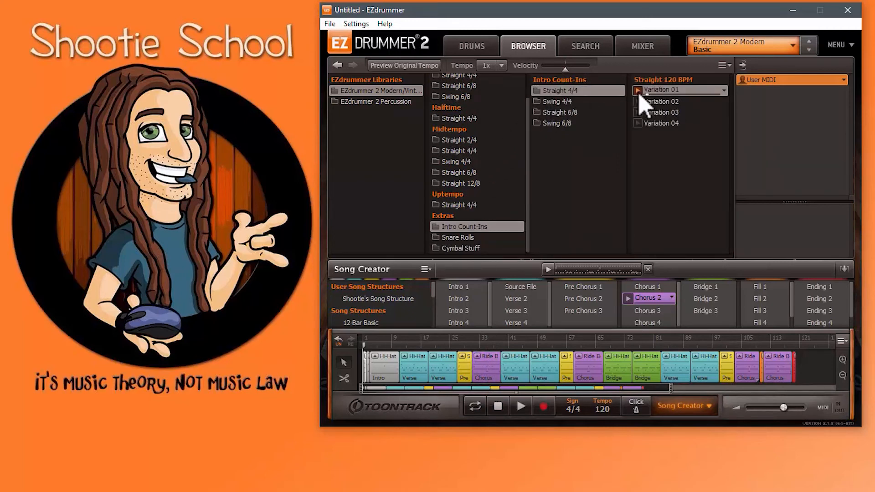
click(640, 93)
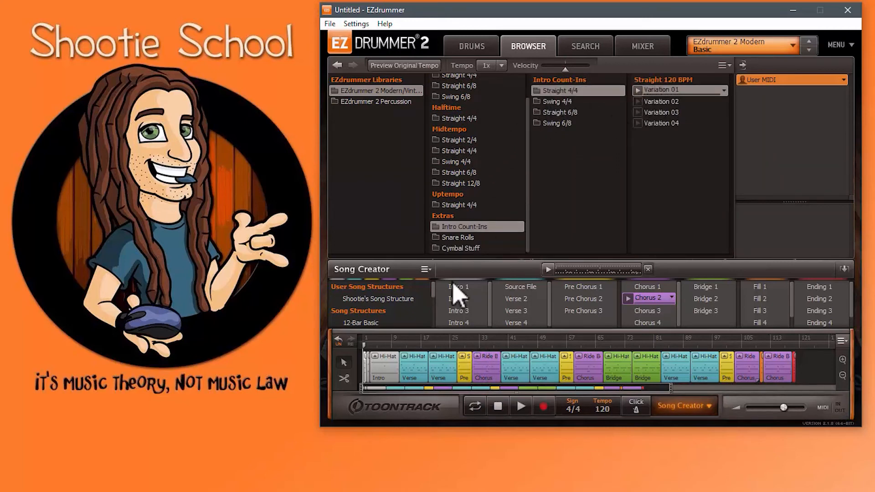
click(371, 365)
click(365, 370)
right_click(368, 377)
click(398, 416)
click(373, 301)
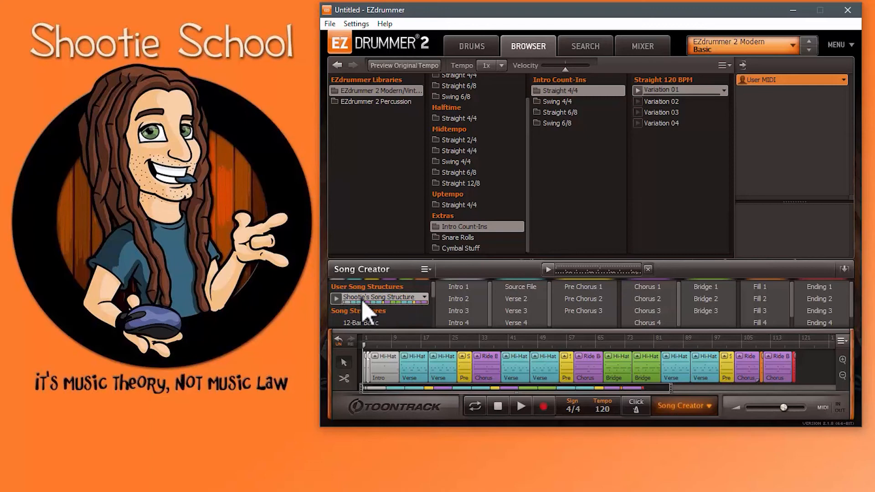
click(330, 24)
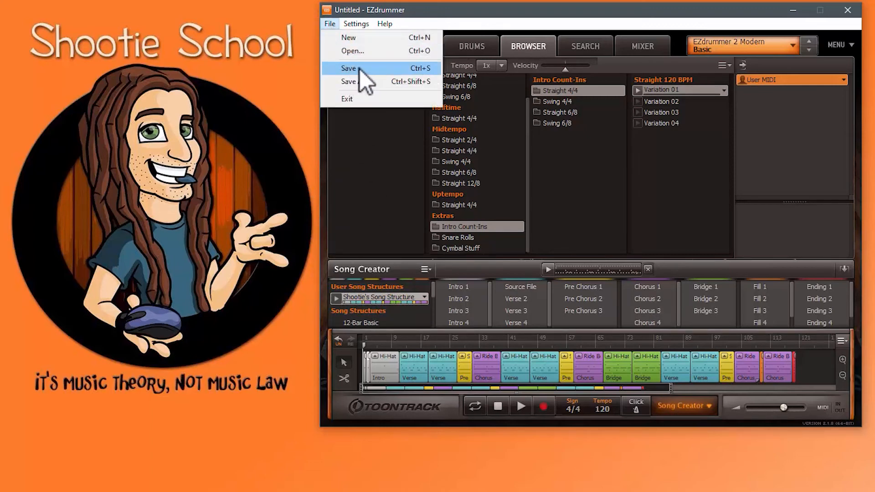
key(Escape)
Look at the track's options for exporting the song as a MIDI or WAVE file.
click(842, 341)
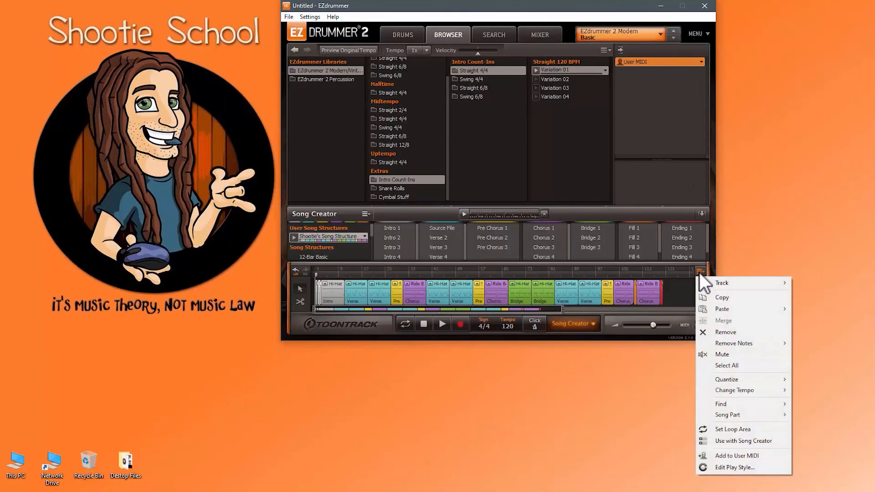
mouse_move(709, 283)
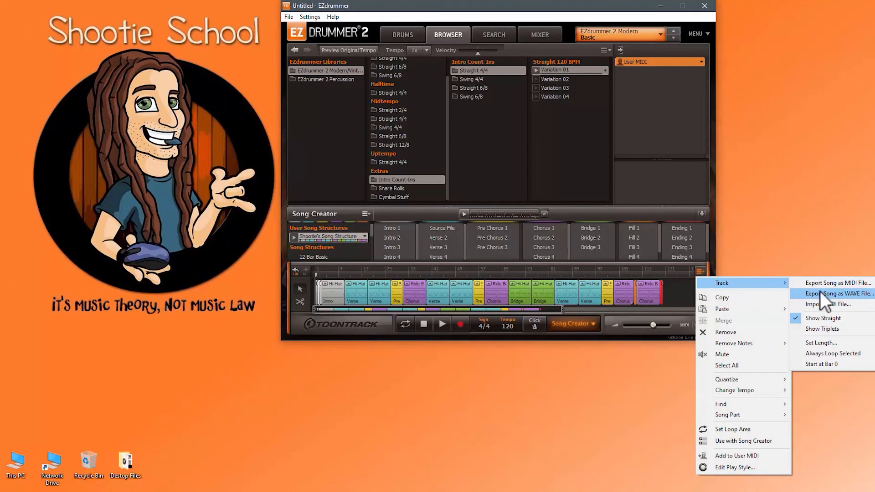
click(631, 216)
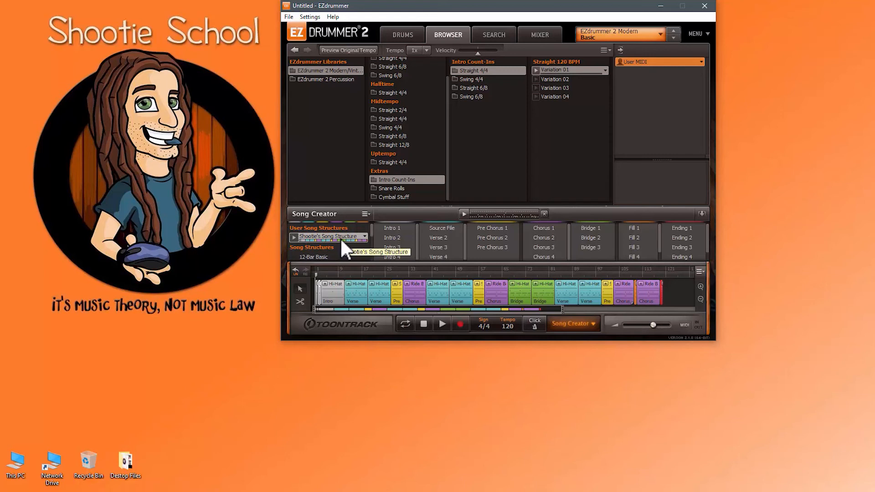
Change the song part of the first verse block on the track to Outro.
right_click(356, 288)
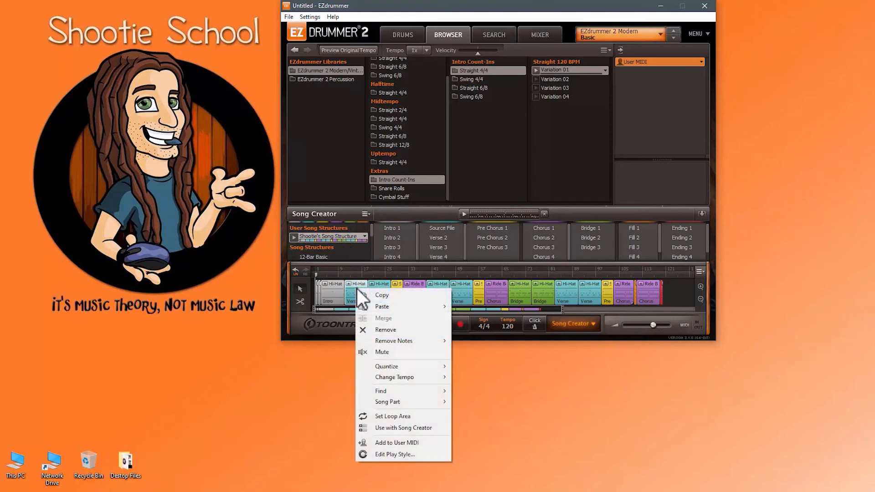
mouse_move(398, 402)
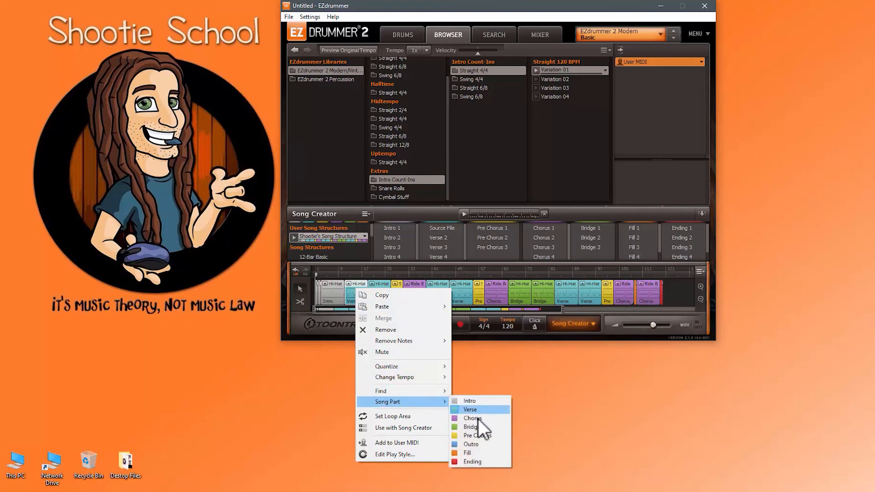
click(477, 442)
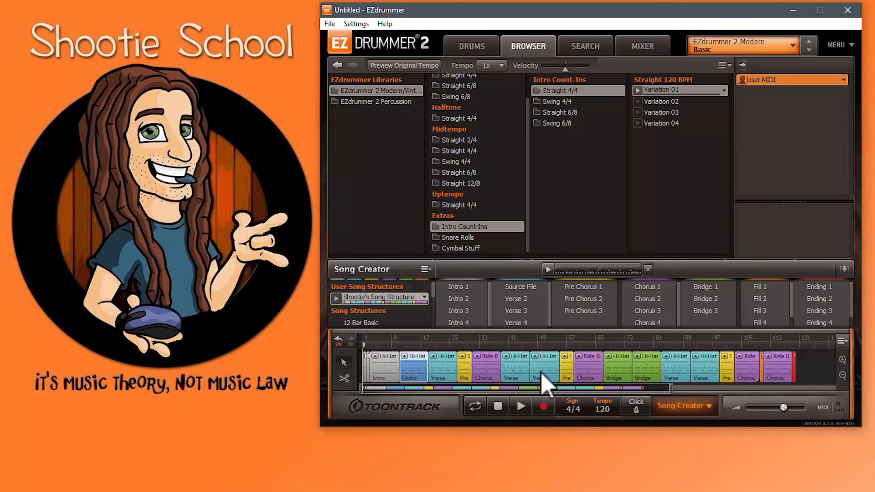
Remove all song blocks from the track and clear the Song Creator's source groove.
right_click(819, 370)
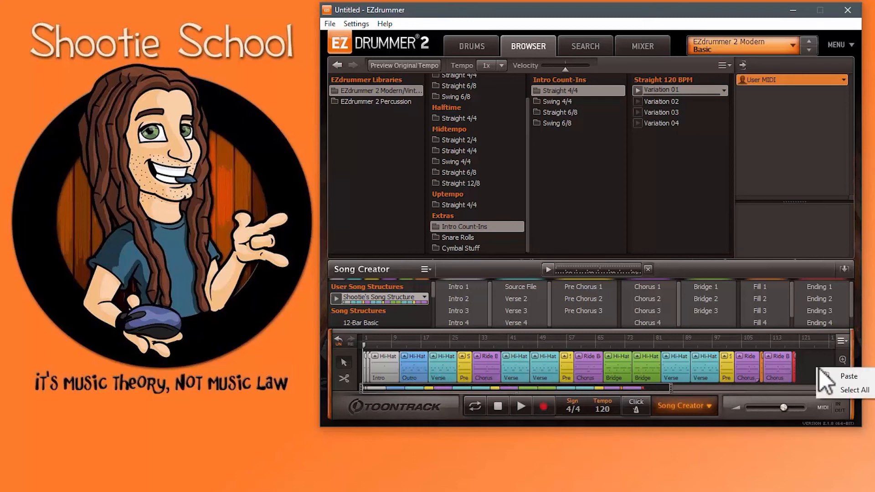
click(855, 390)
right_click(704, 368)
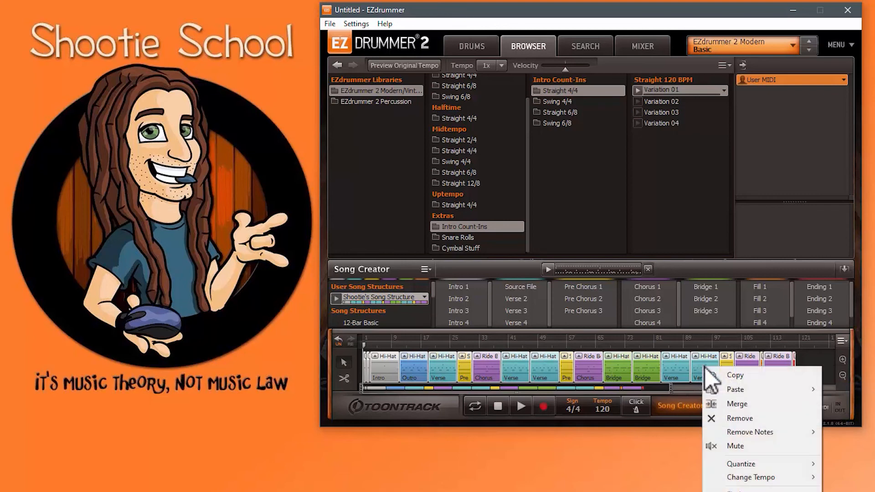
click(750, 417)
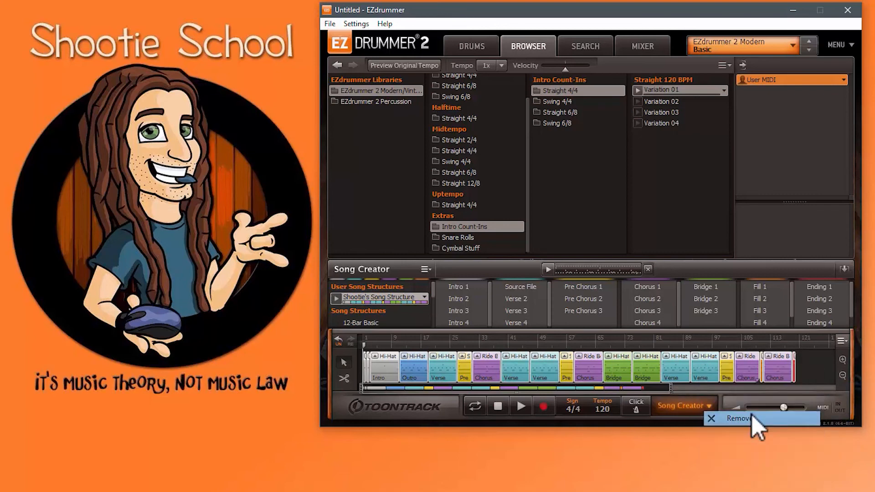
click(648, 270)
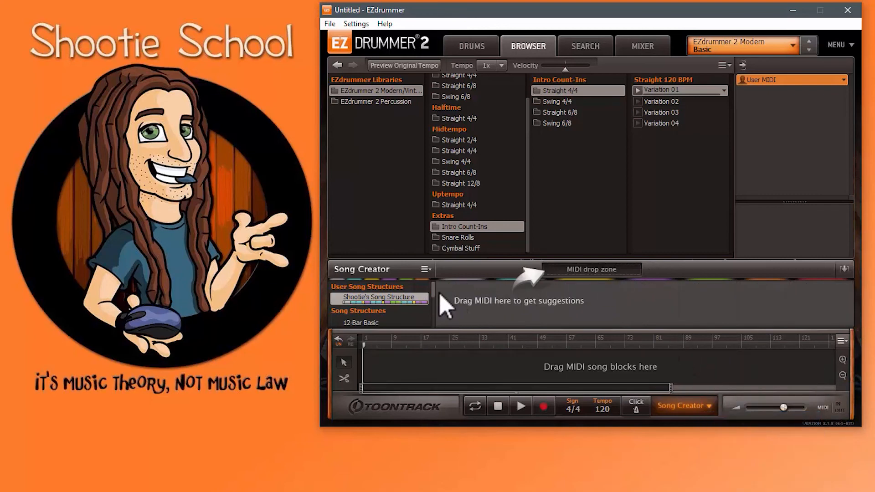
Look through the built-in song structures, comparing the colour layouts of 12-Bar Basic, AAA, AABA Long and ABCABC Long.
scroll(431, 303, down, 2)
click(371, 297)
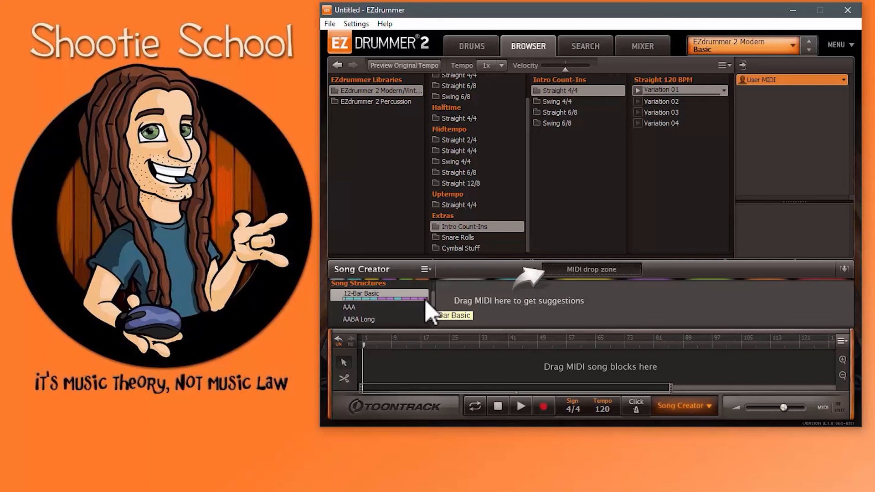
click(371, 308)
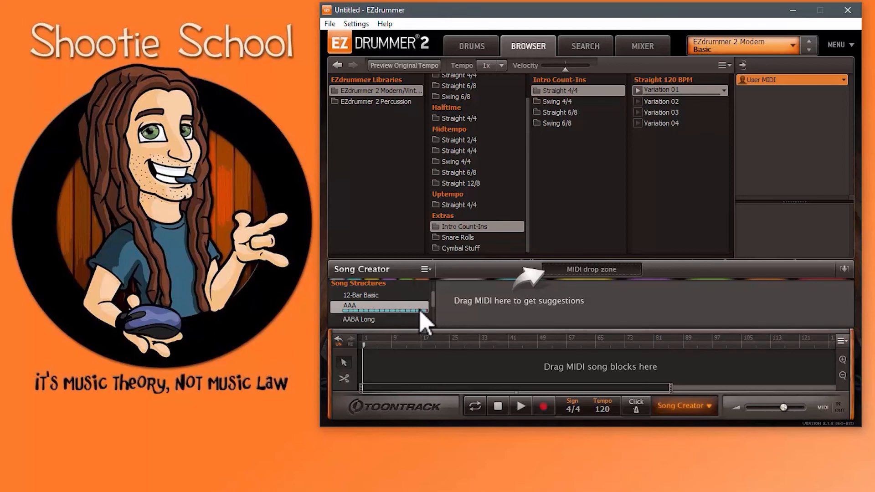
drag(434, 301, 434, 310)
click(377, 296)
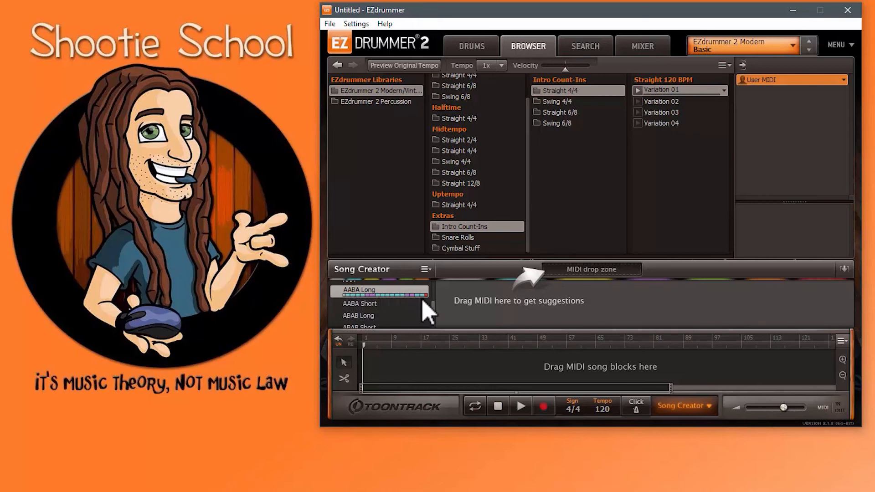
scroll(434, 312, down, 2)
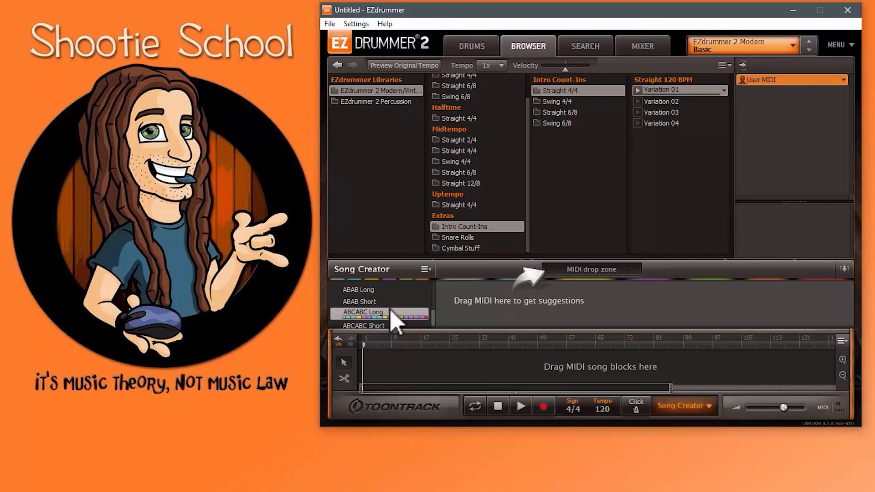
Set the Straight 4/4 count-in Variation 01 as the Song Creator's source and load the ABCABC Long structure onto the track.
drag(661, 90, 587, 274)
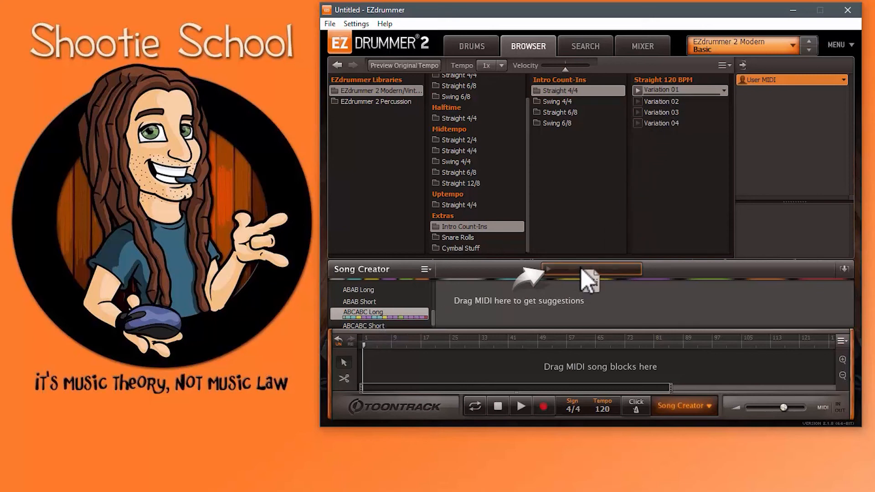
right_click(373, 314)
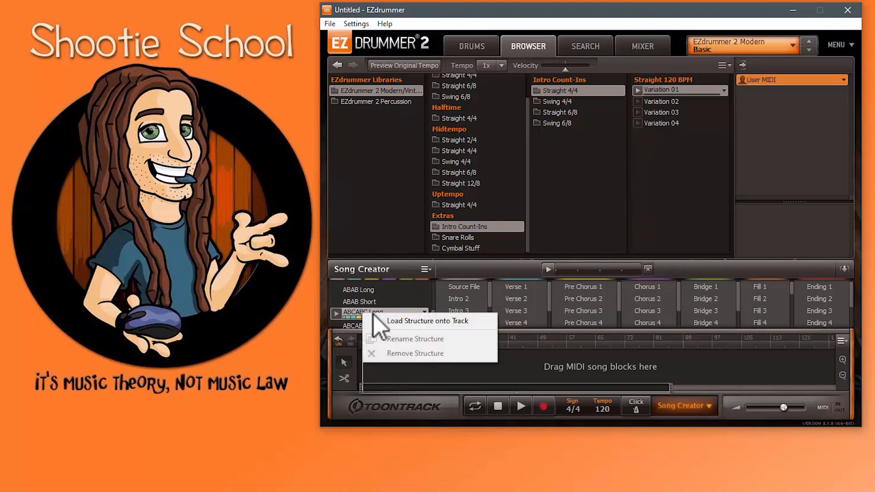
click(406, 322)
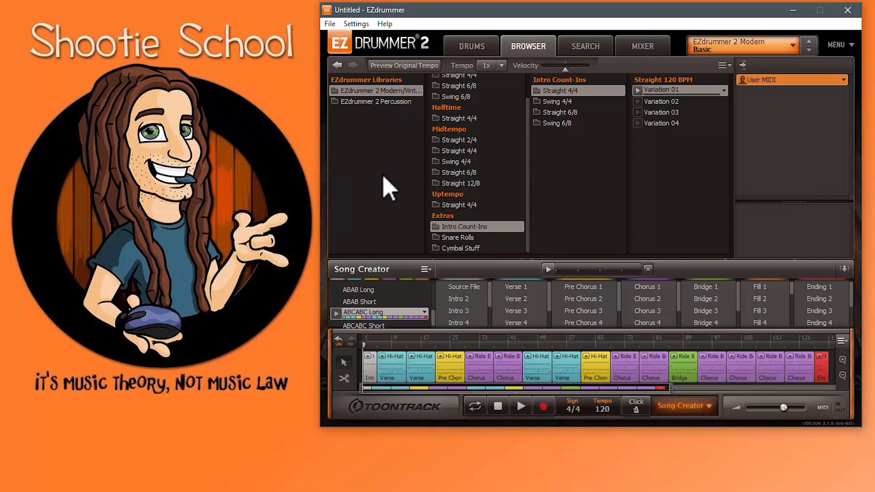
Select all blocks of the loaded ABCABC Long structure and remove them from the track.
drag(671, 388, 776, 389)
right_click(750, 367)
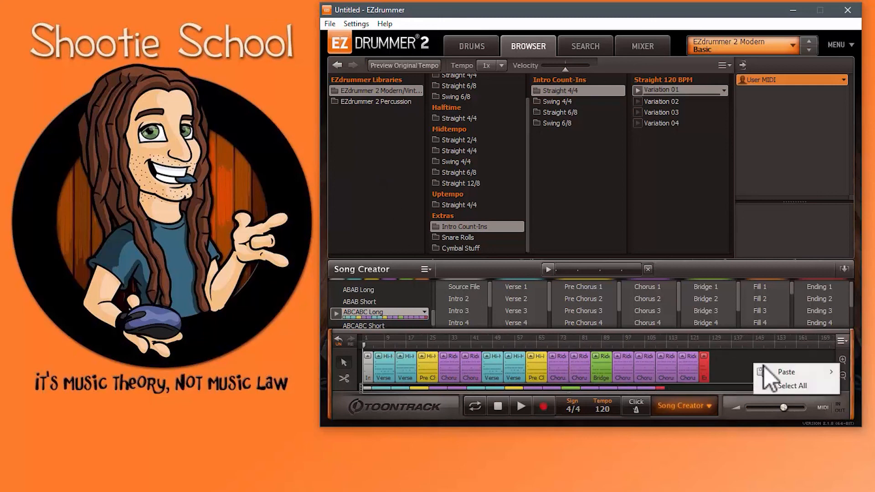
click(800, 387)
right_click(676, 365)
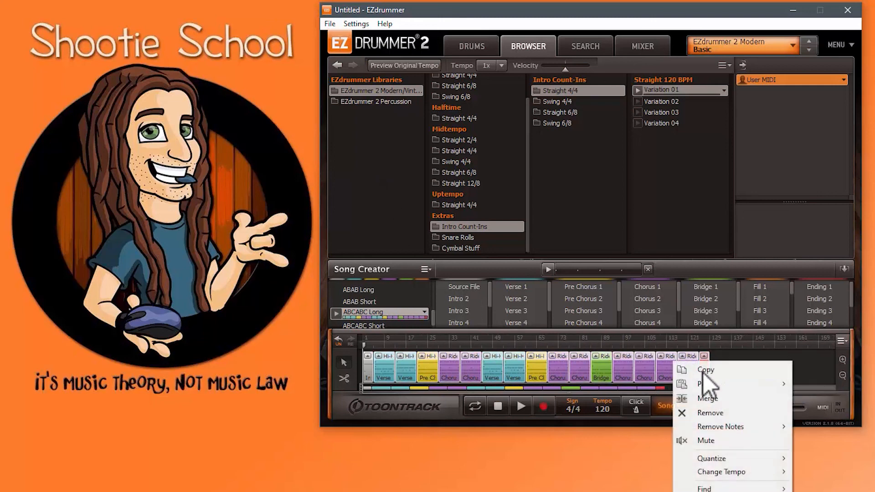
click(717, 412)
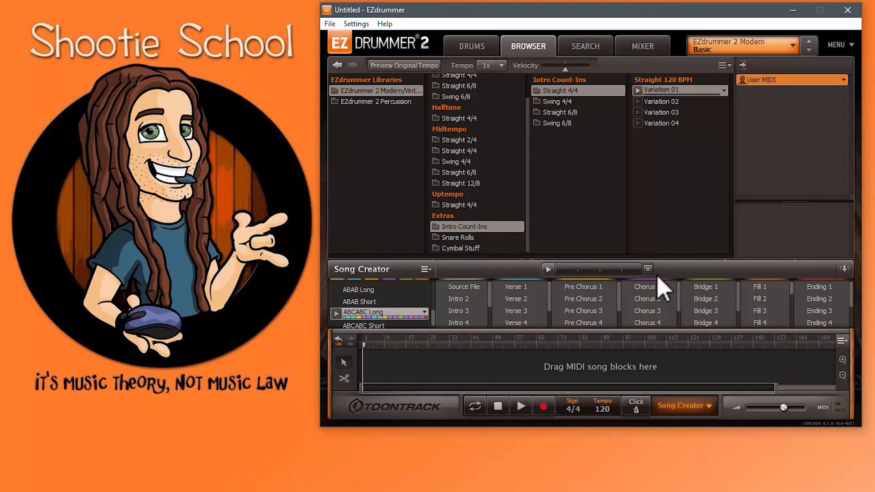
Place Verse 1 followed directly by Fill 1 on the empty track and merge them into one block.
click(514, 288)
drag(511, 328, 513, 367)
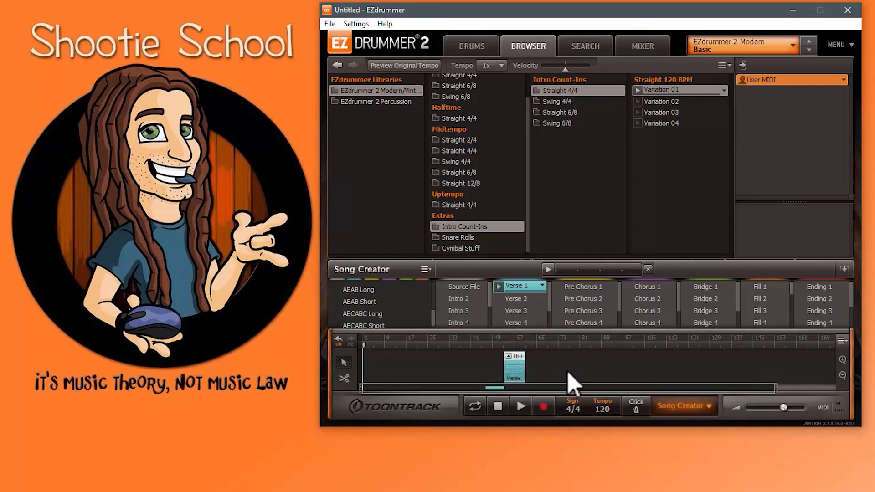
mouse_move(760, 286)
mouse_down()
mouse_move(593, 380)
mouse_move(524, 364)
mouse_move(553, 367)
mouse_move(497, 387)
mouse_move(514, 379)
mouse_up()
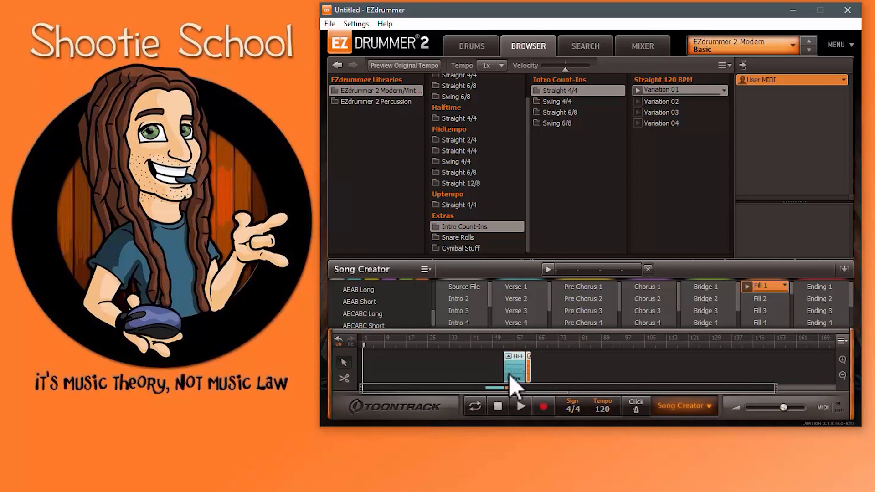
right_click(516, 368)
click(554, 405)
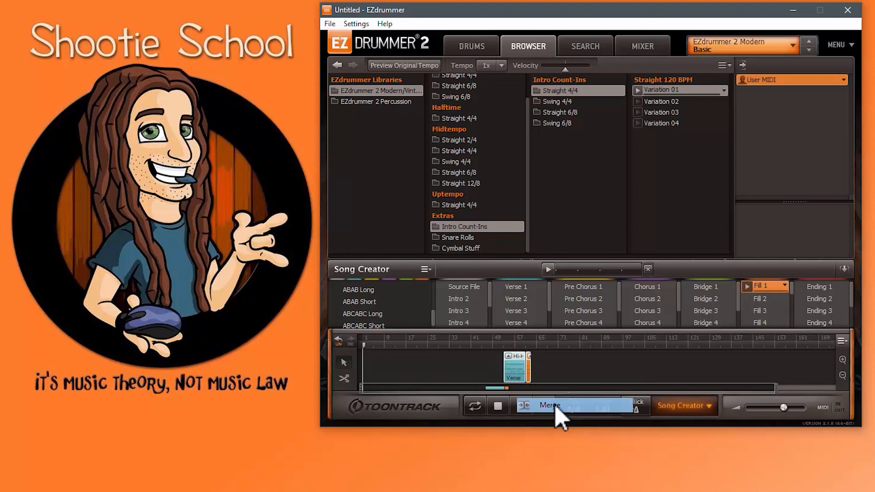
Set the merged verse and fill block as the Song Creator's source and select the source file among the fill suggestions.
drag(520, 380, 592, 274)
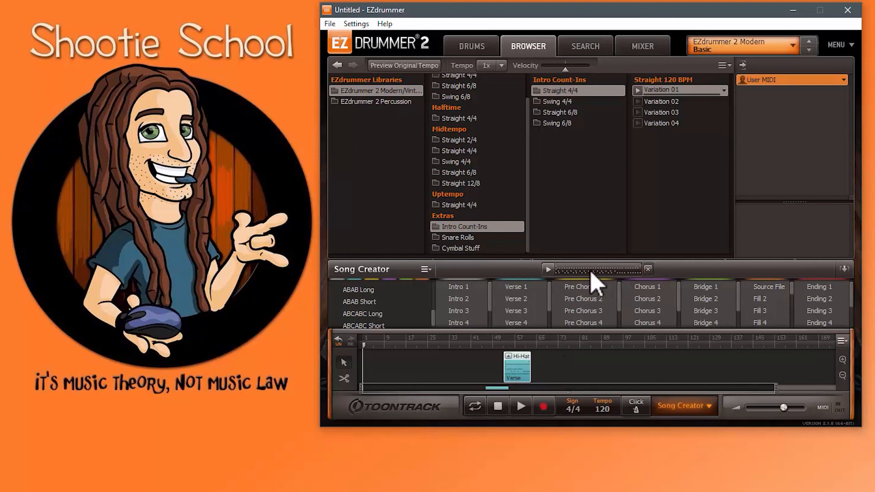
click(771, 288)
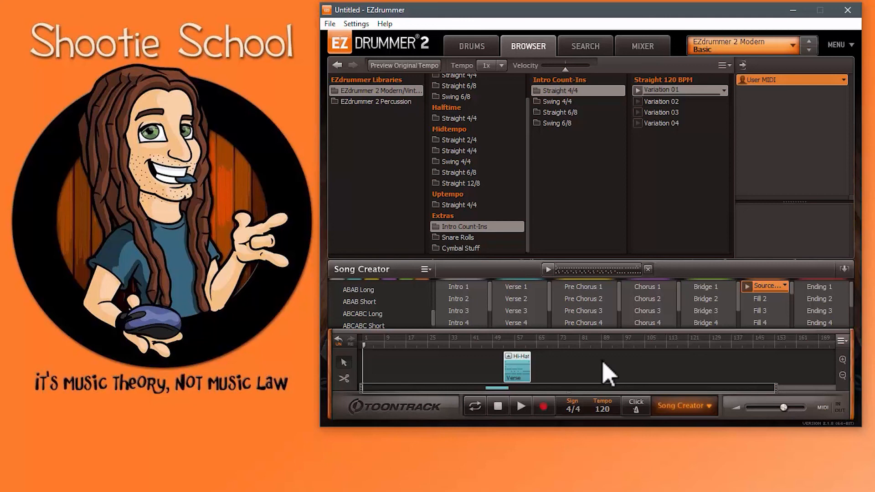
Remove the merged block from the track and switch to the drum kit view.
right_click(524, 370)
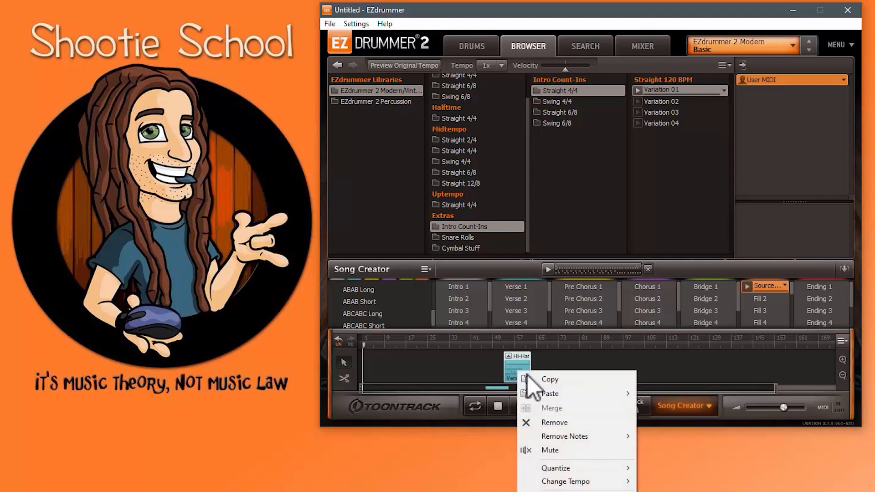
click(558, 422)
click(479, 46)
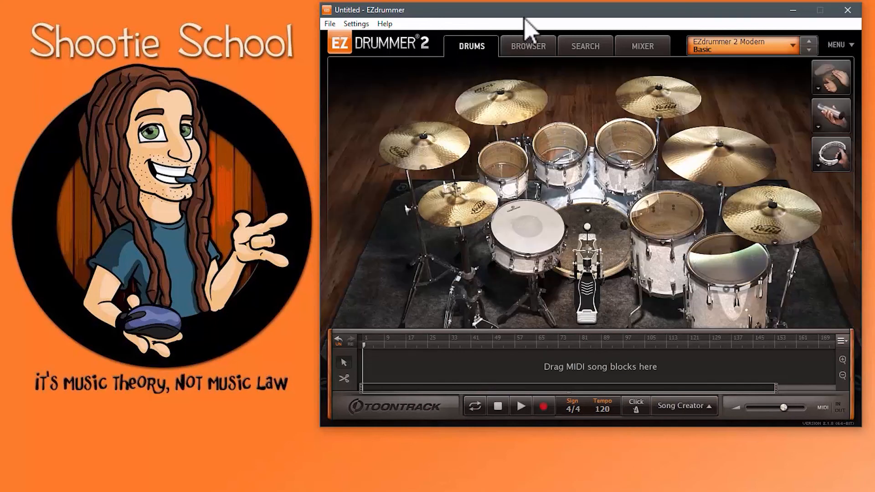